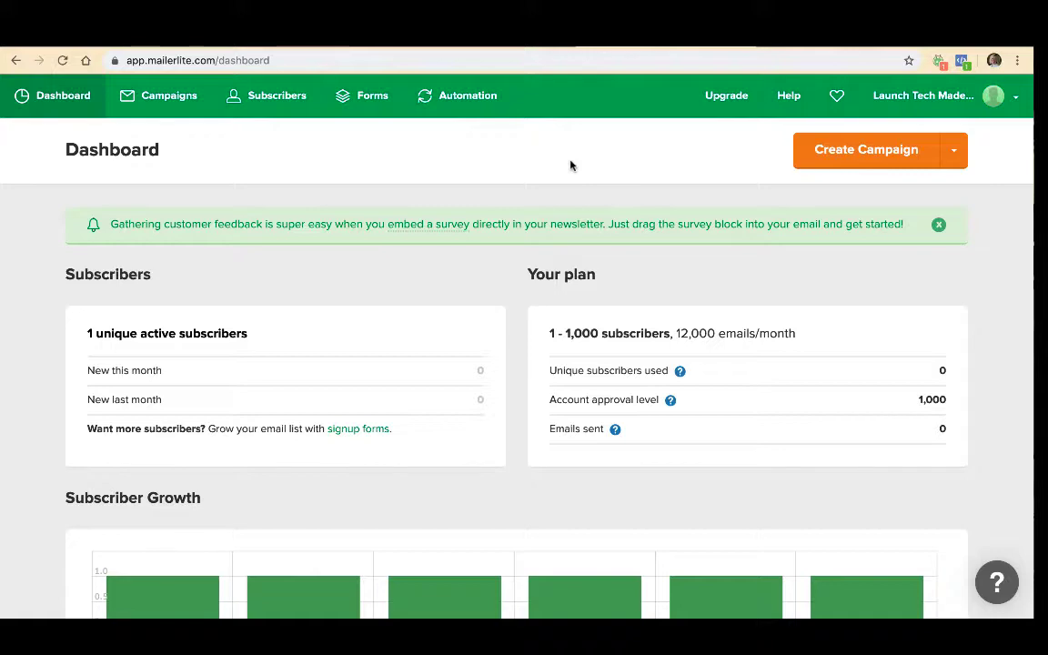
- Examine the dashboard's subscriber, plan, growth, automation and forms summaries
scroll(274, 175, down, 5)
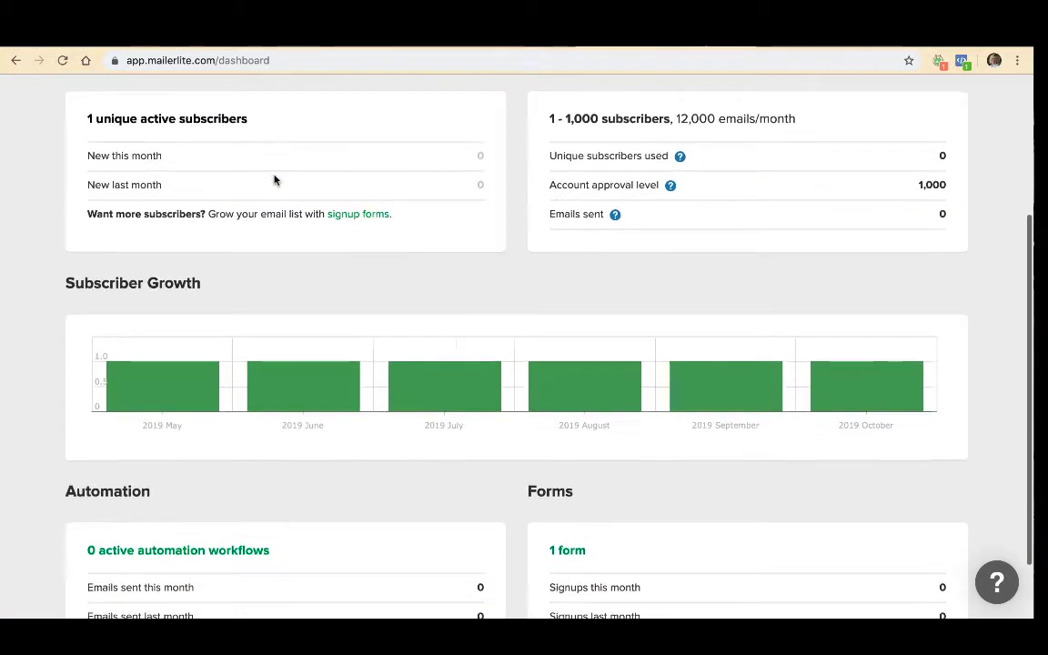
scroll(275, 180, down, 2)
scroll(276, 180, up, 2)
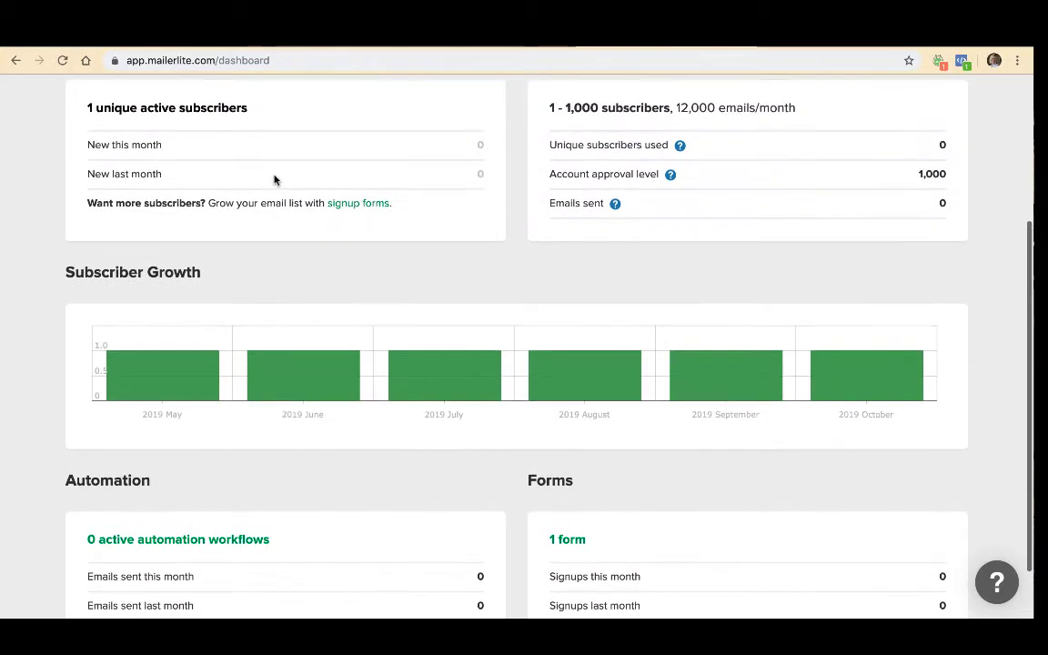
scroll(273, 179, up, 5)
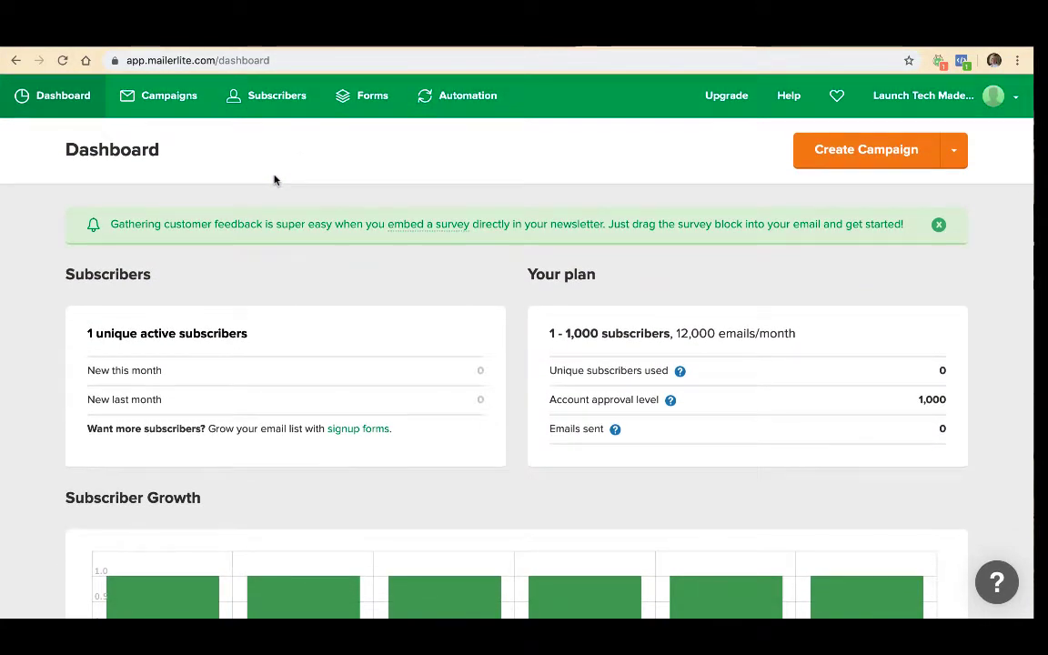
scroll(273, 179, down, 3)
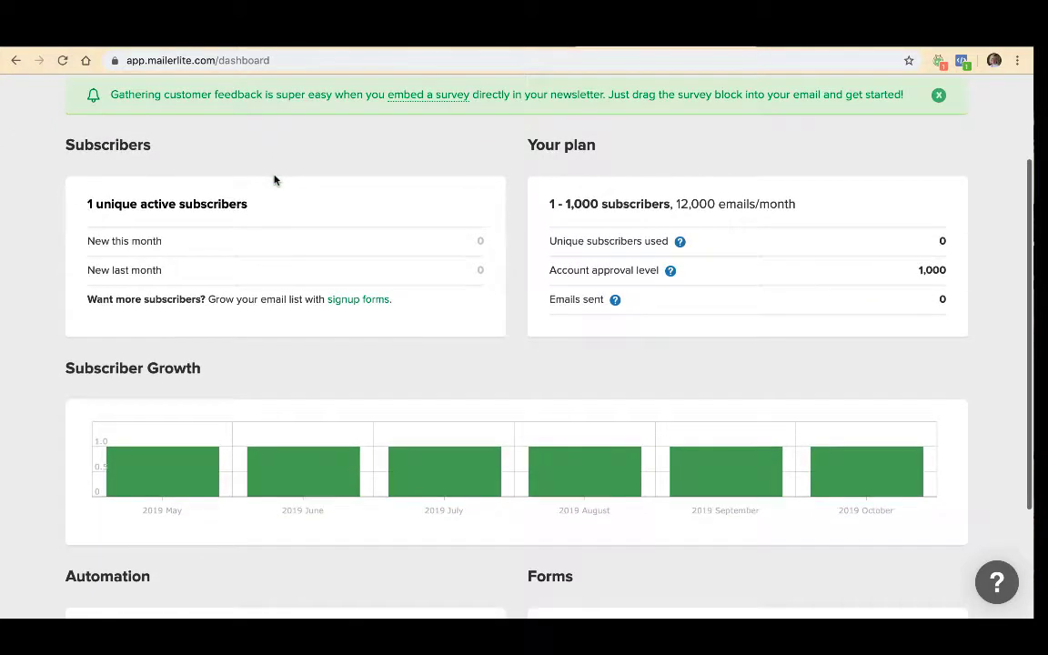
scroll(274, 179, down, 4)
scroll(274, 179, up, 7)
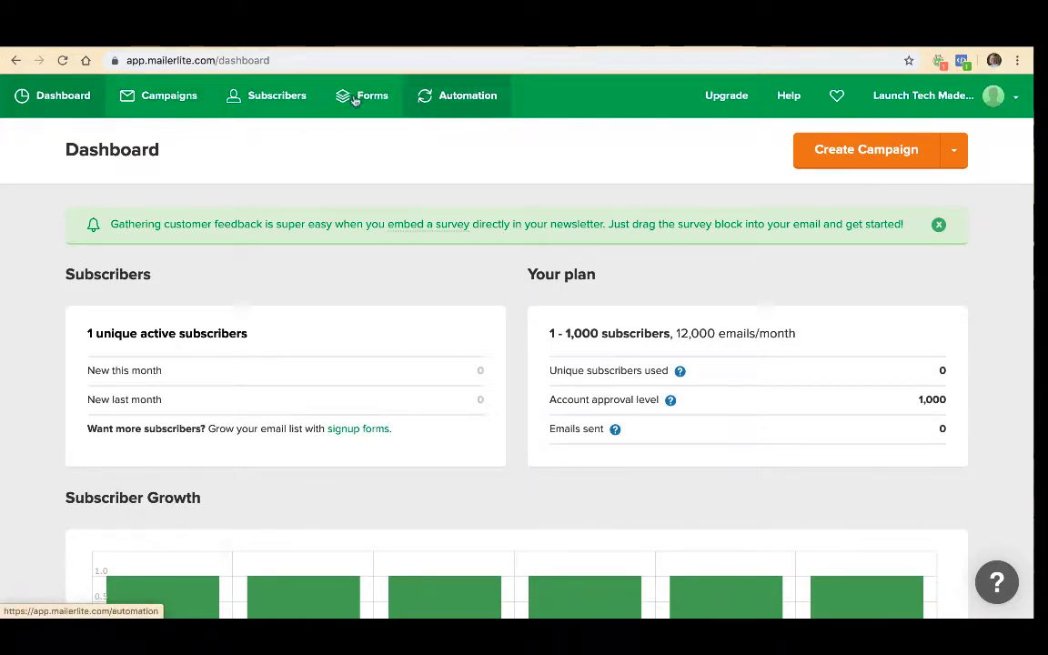
- Create a regular campaign with the subject "Mailerlite test email" and proceed to its content design
click(160, 102)
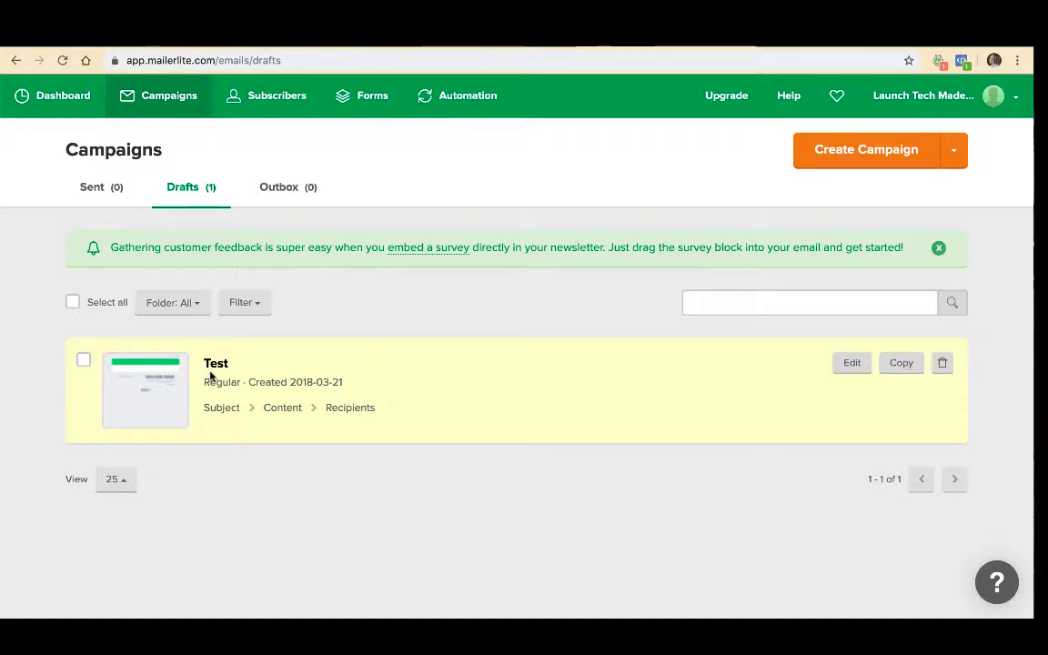
click(846, 157)
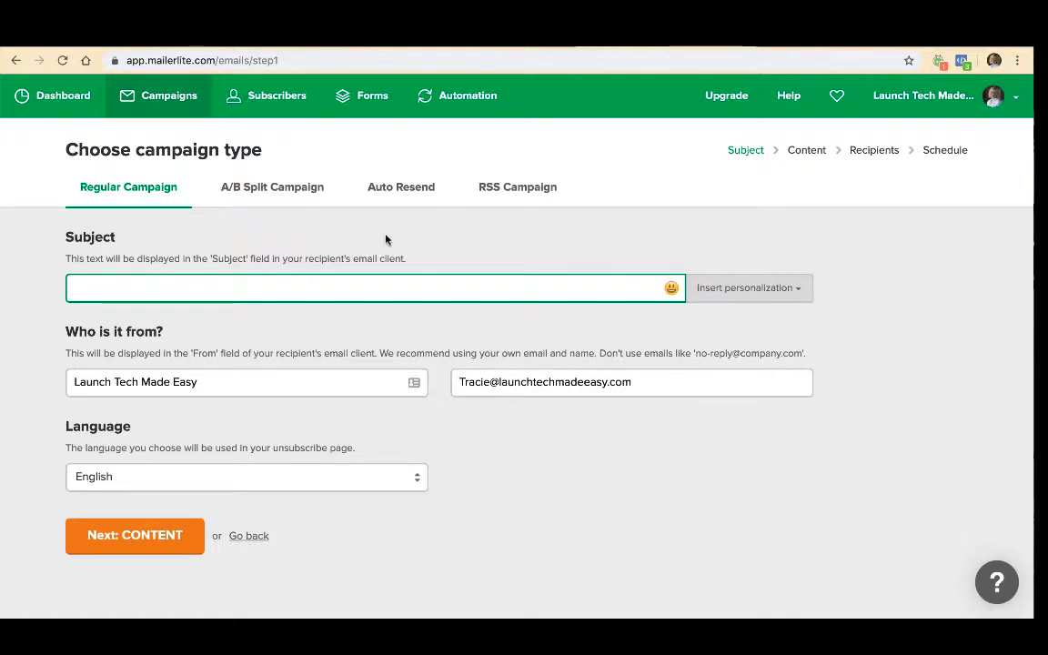
text(Mailliet)
key(BackSpace)
key(BackSpace)
key(BackSpace)
key(BackSpace)
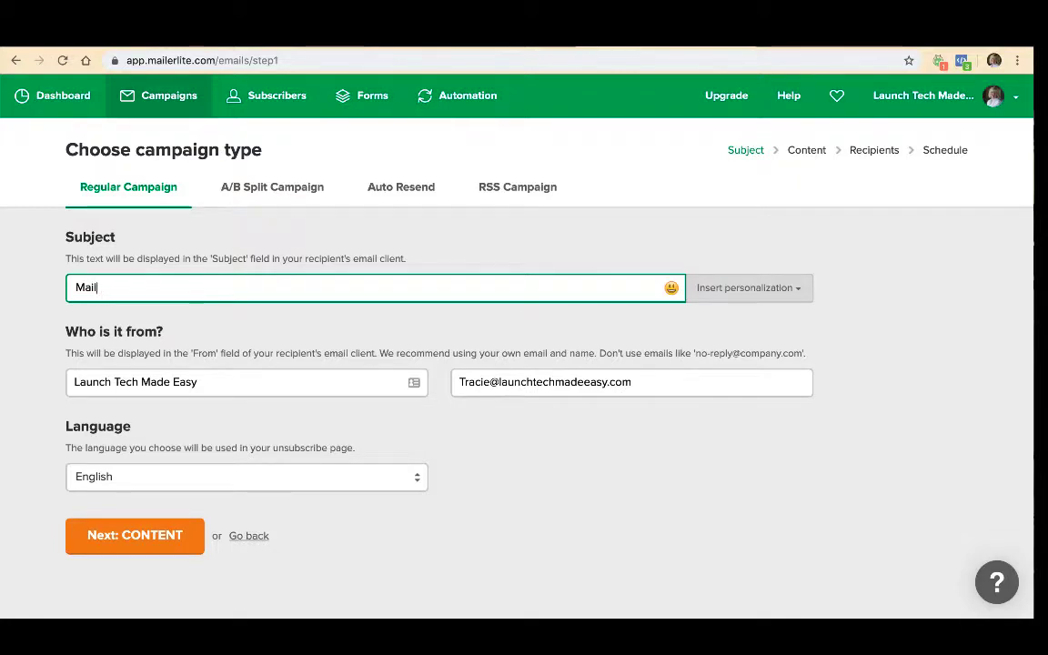
text(erlite )
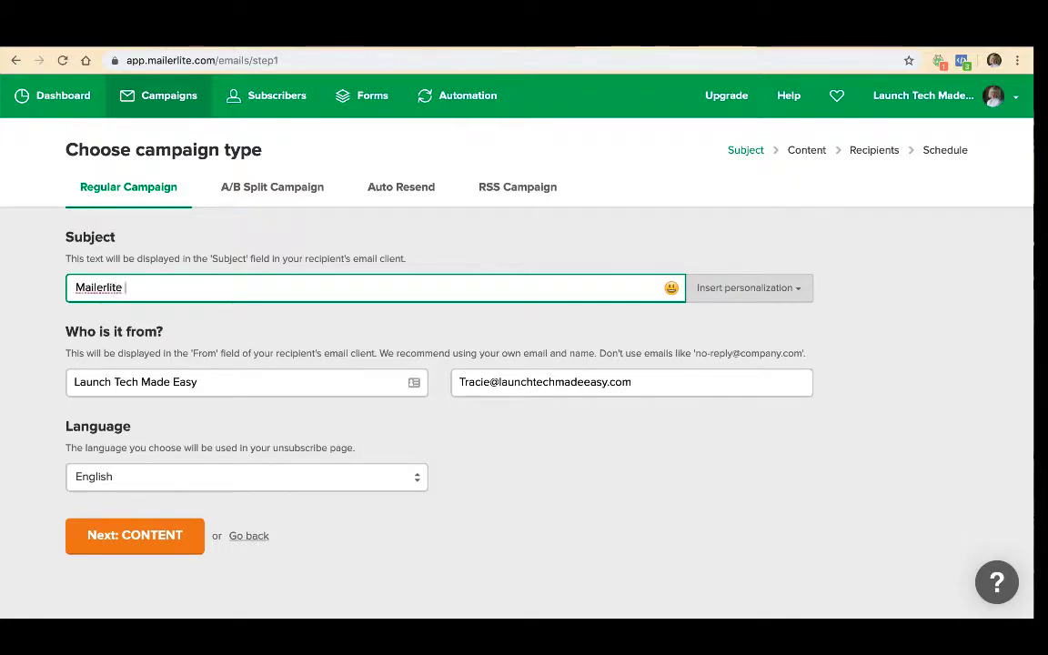
text(test email)
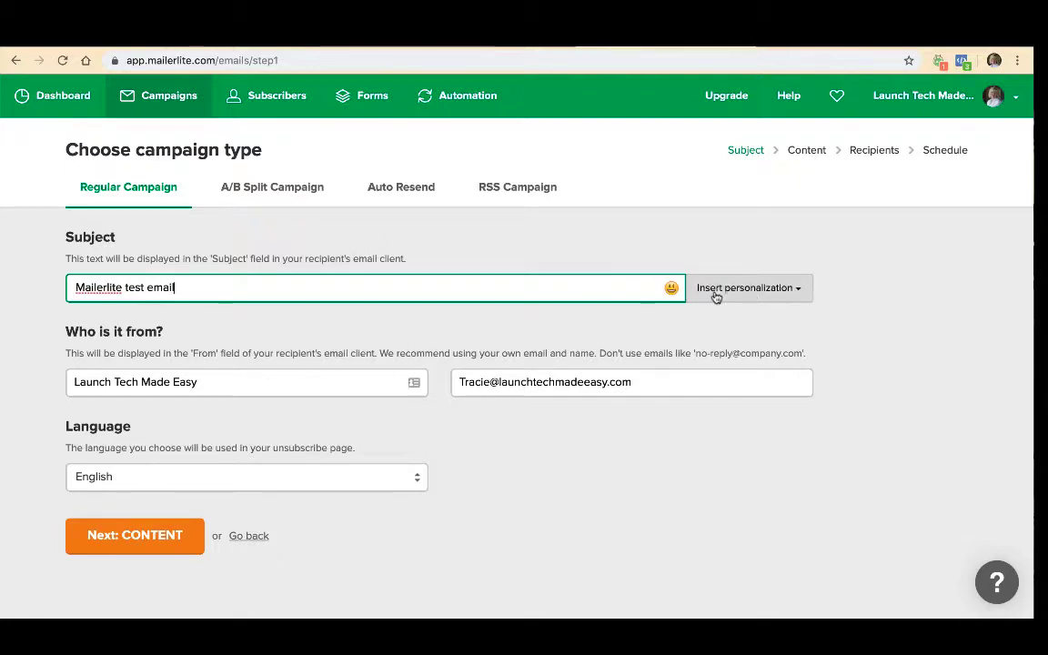
click(132, 546)
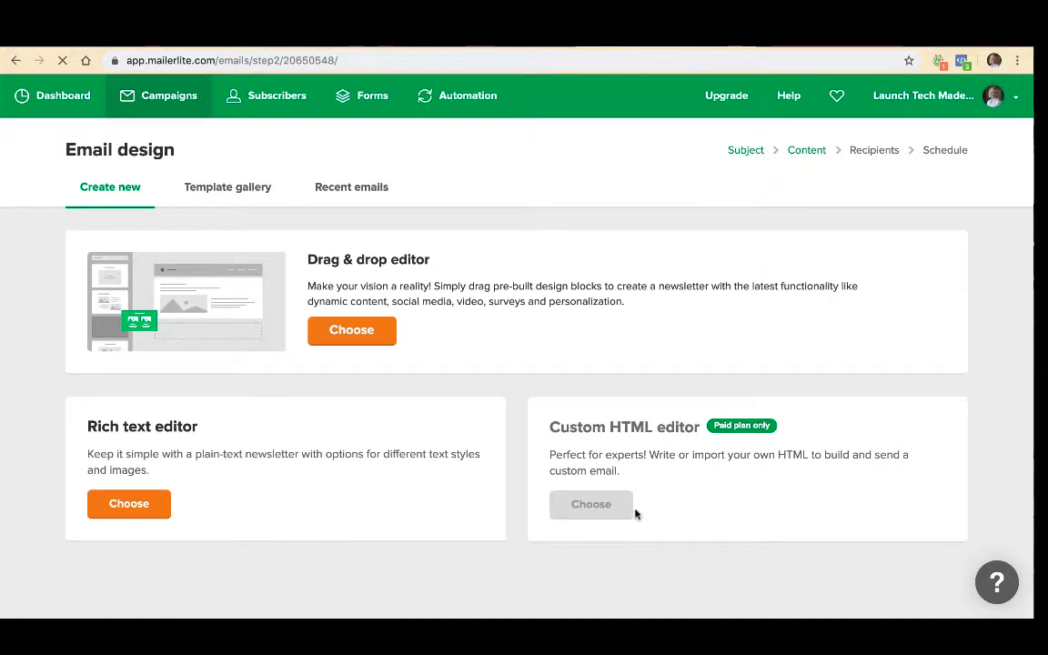
- Look through the template gallery and choose the Drag & drop editor for creating a new email design
click(223, 190)
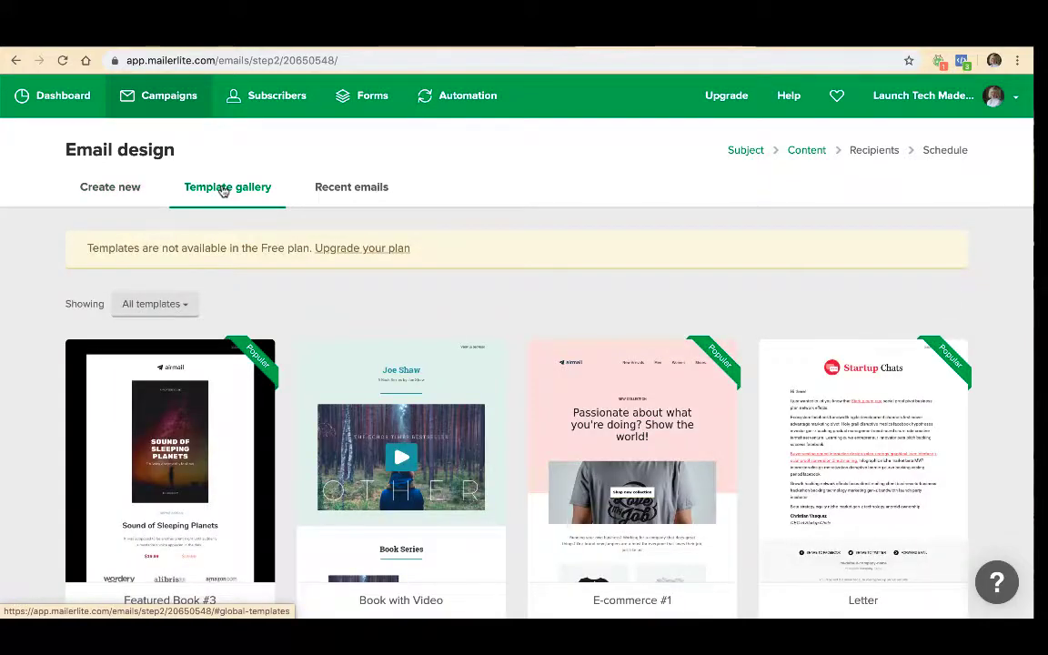
scroll(223, 190, down, 2)
scroll(222, 192, up, 1)
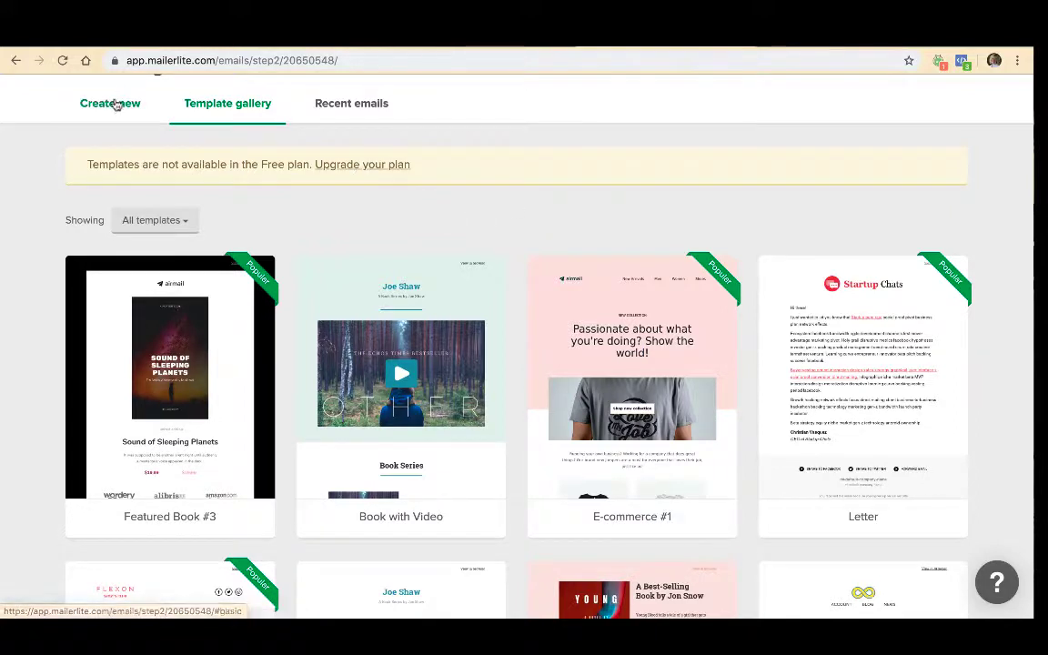
click(113, 108)
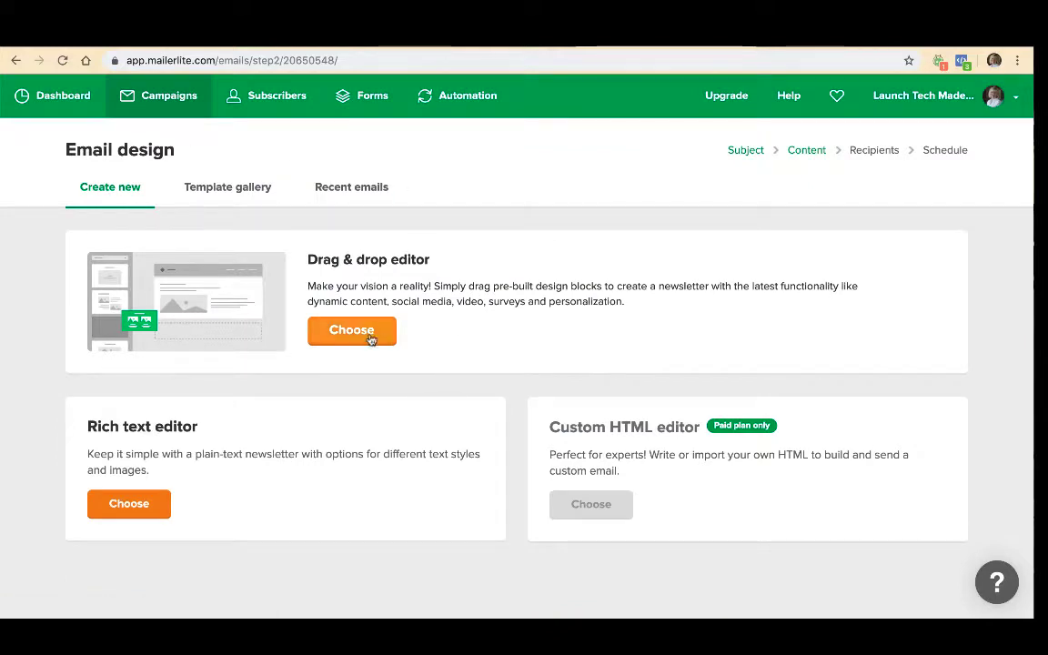
click(367, 334)
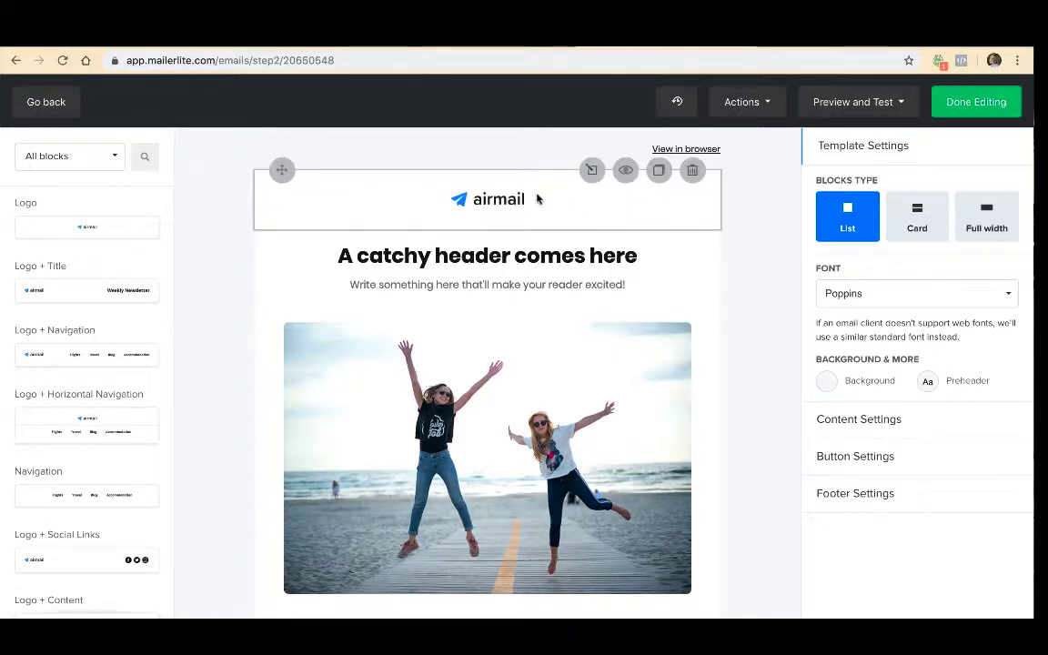
- Inspect the file manager offered for changing the header logo's image, and close it without choosing an image
click(509, 205)
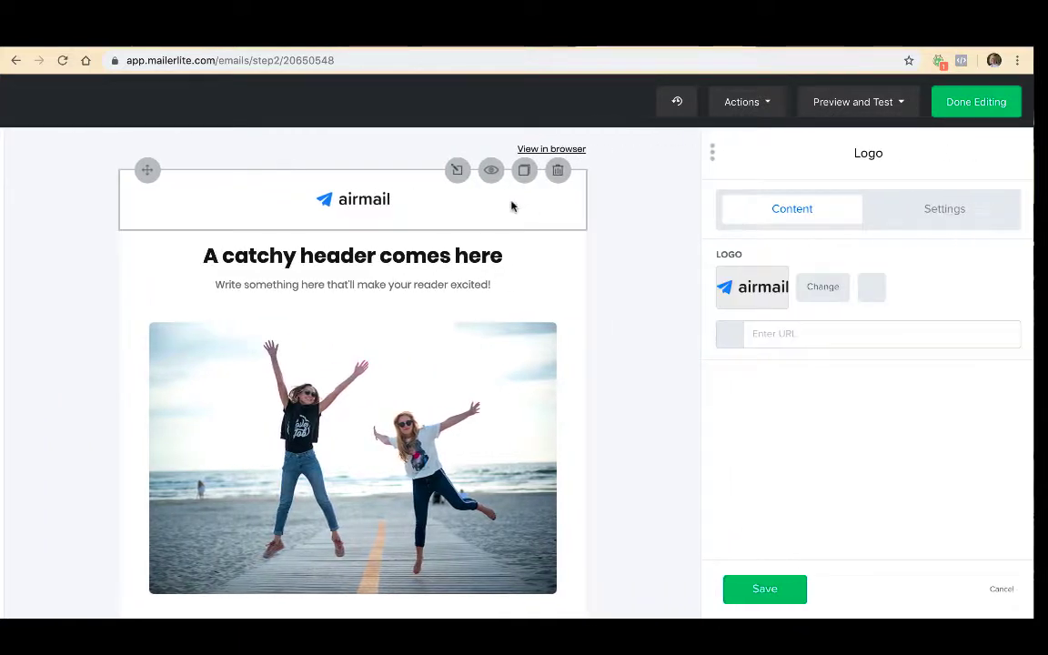
click(828, 290)
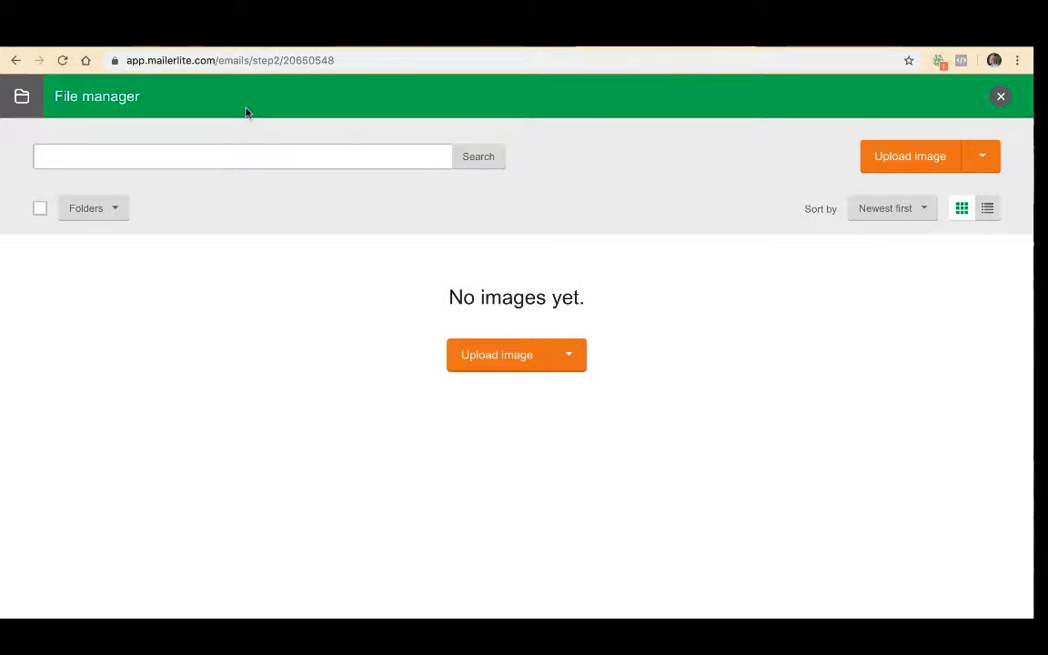
scroll(240, 392, down, 1)
scroll(240, 391, up, 1)
click(1001, 97)
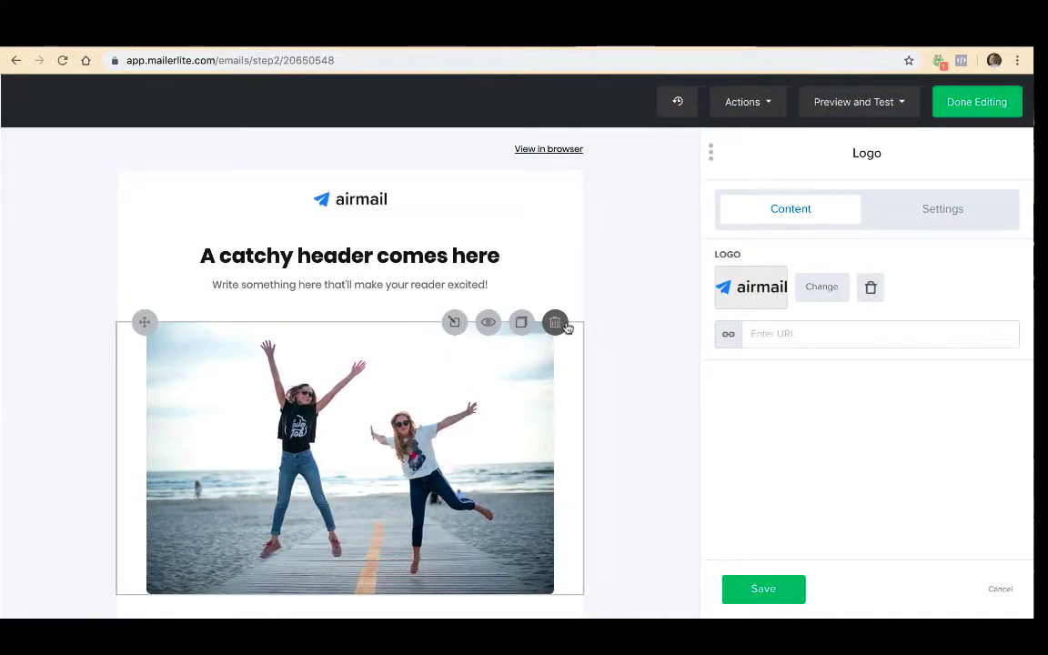
- Slightly reduce the bottom padding of the text block beneath the catchy header and save the block
click(271, 297)
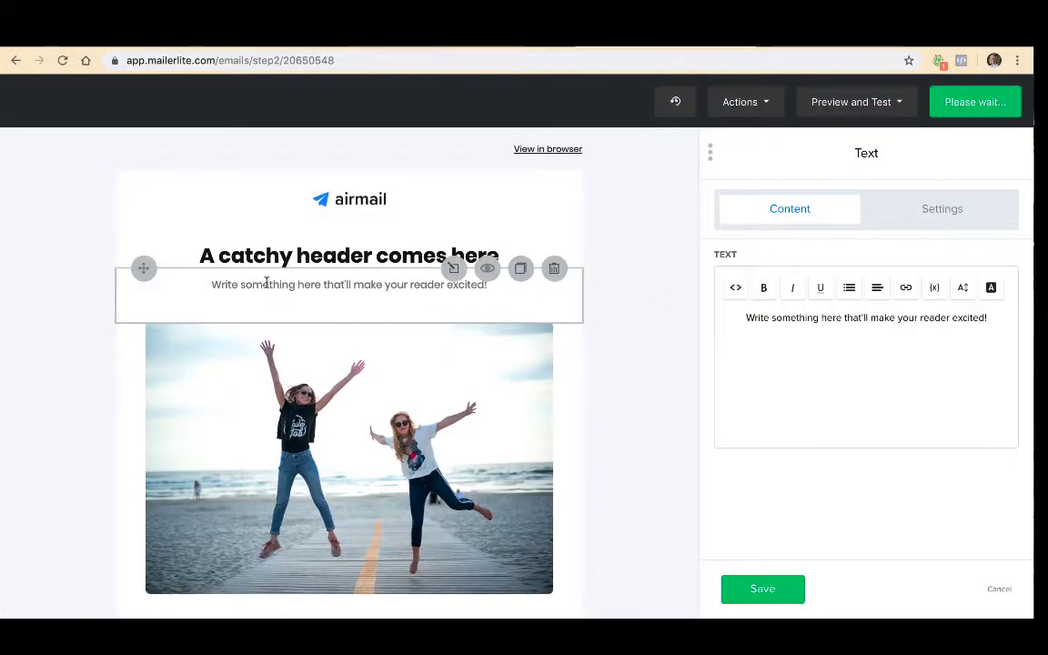
double_click(267, 284)
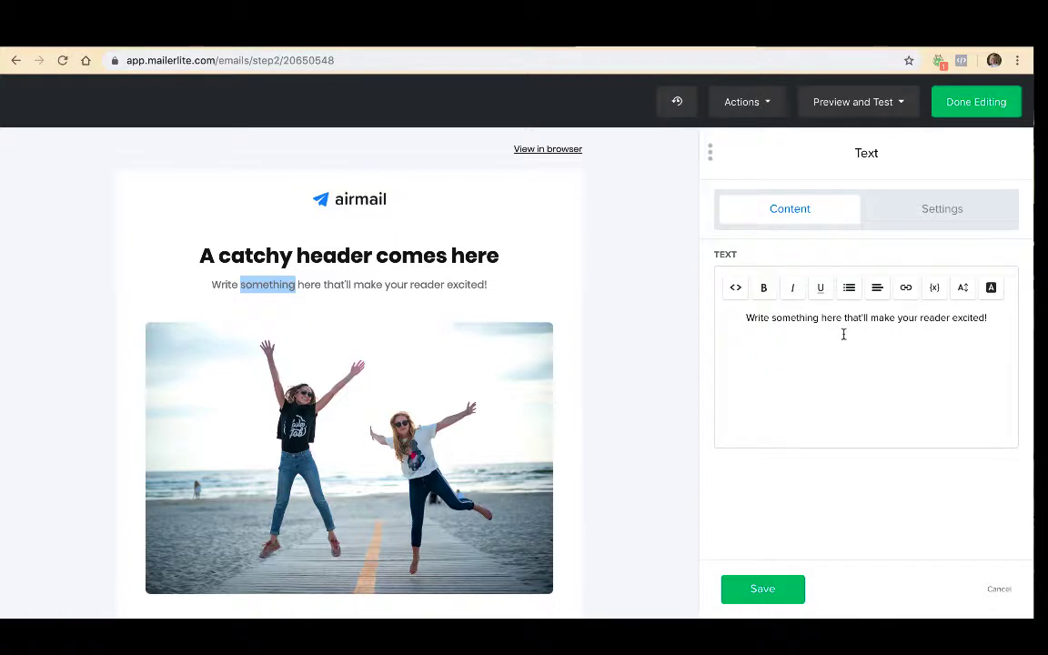
click(925, 211)
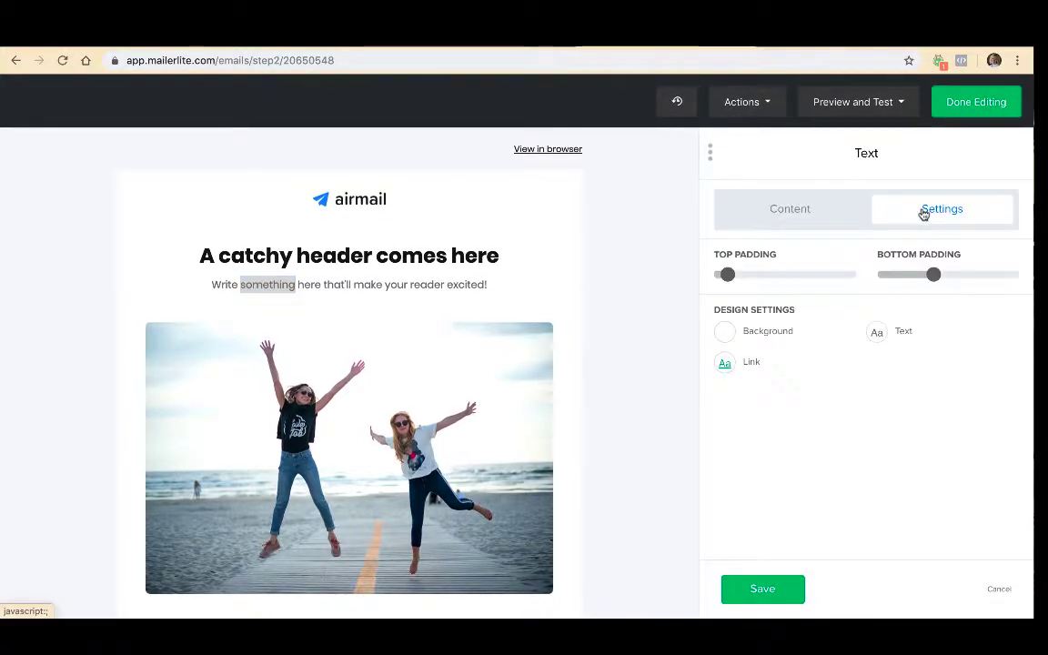
mouse_move(728, 275)
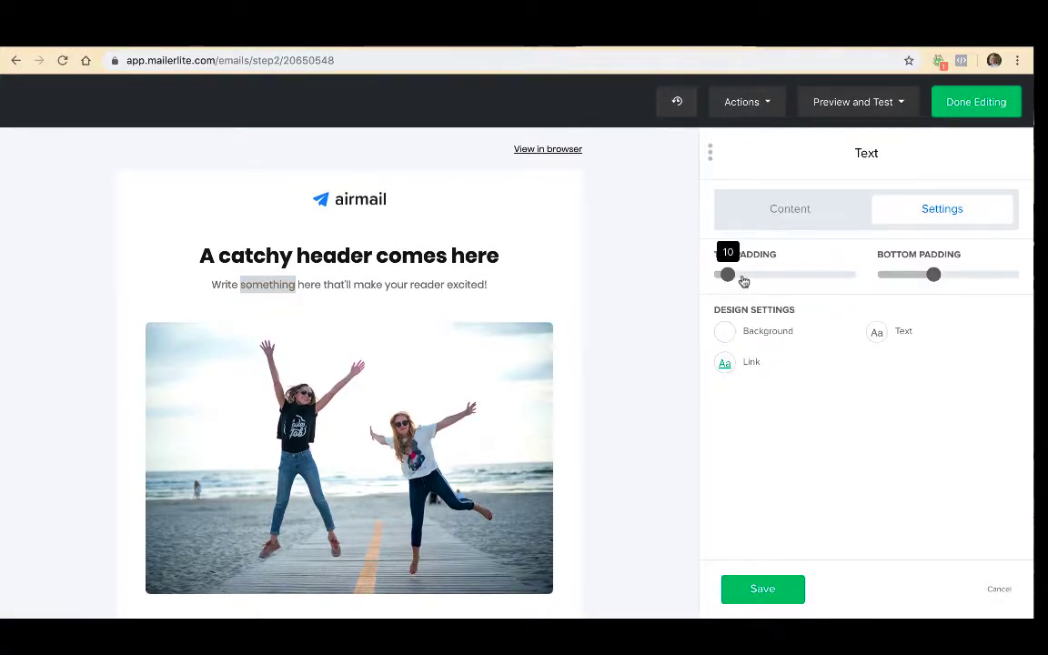
click(464, 312)
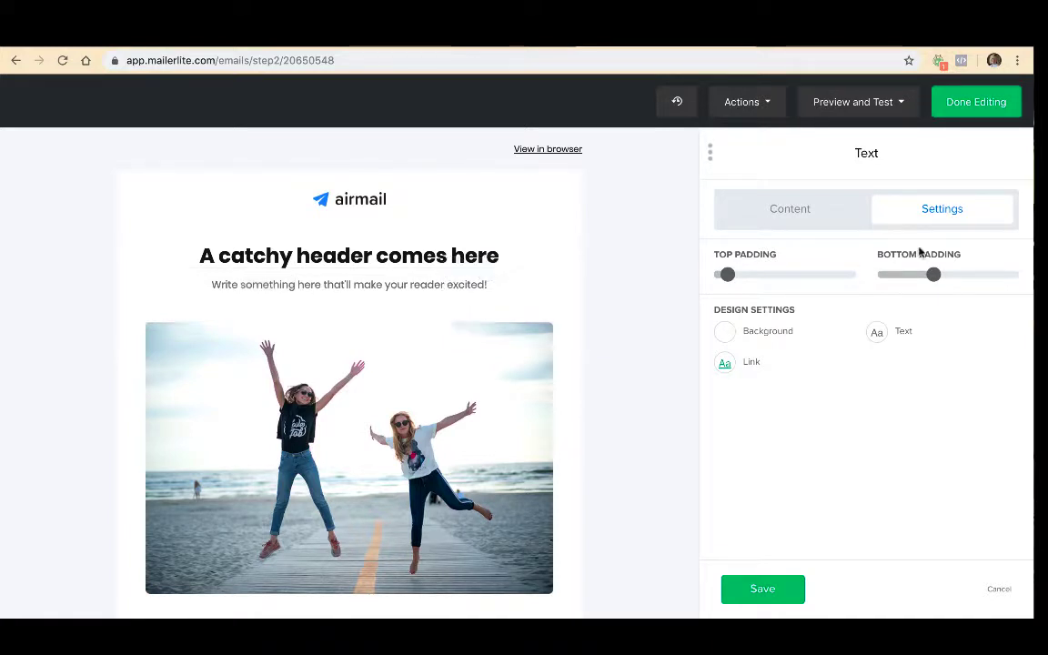
mouse_move(934, 274)
mouse_down()
mouse_move(882, 281)
mouse_move(962, 275)
mouse_move(879, 276)
mouse_move(970, 275)
mouse_move(902, 279)
mouse_move(918, 275)
mouse_up()
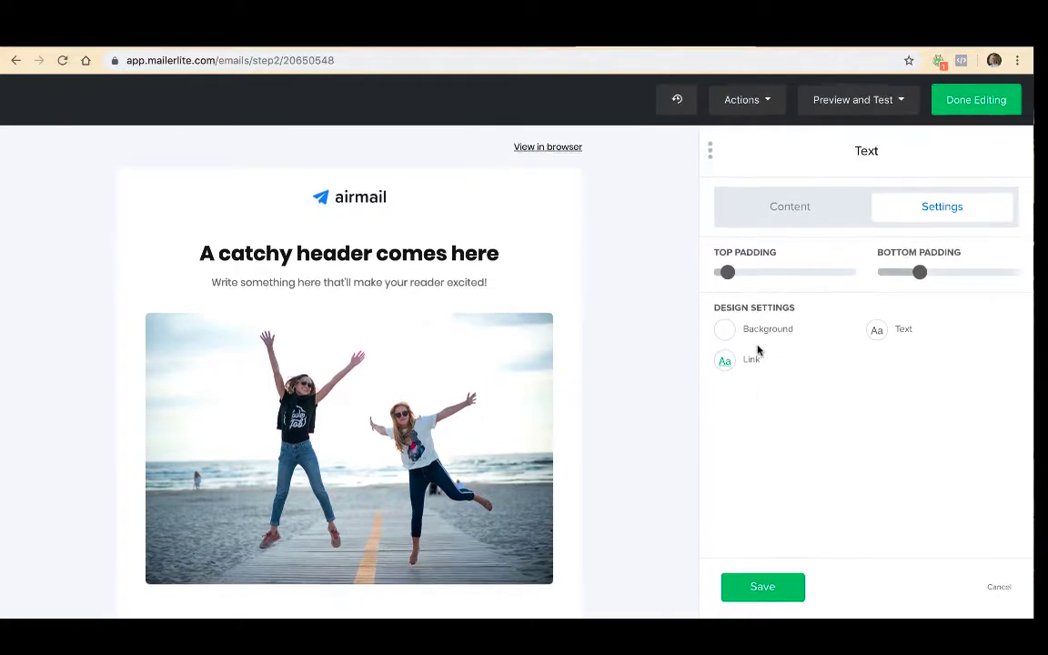
click(762, 590)
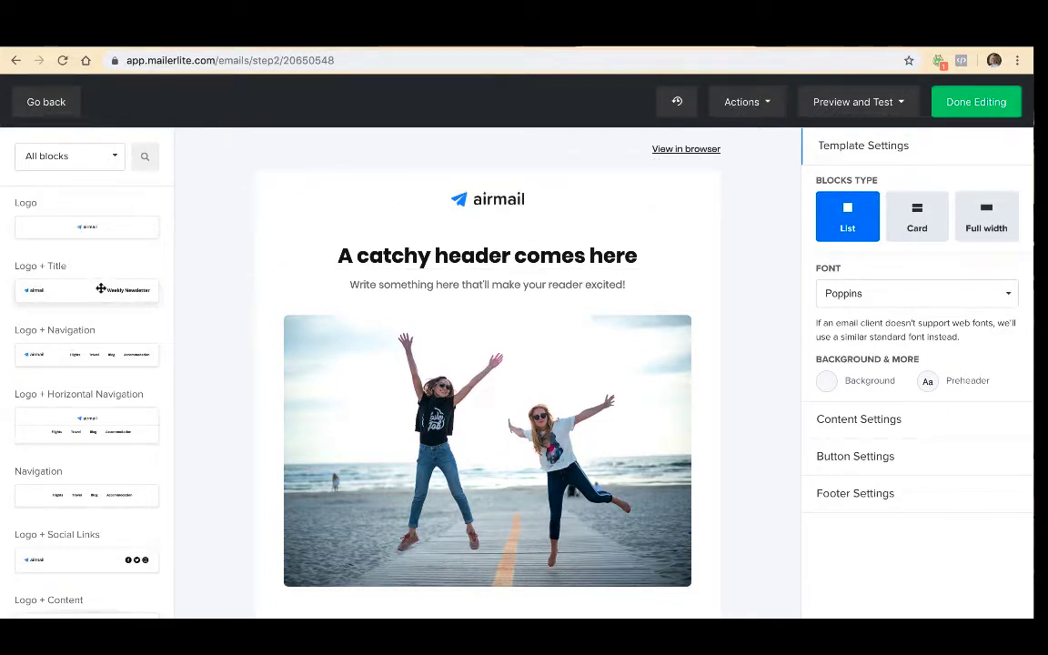
- Insert a Logo + Title block above the airmail logo, and delete that block again
drag(103, 297, 430, 198)
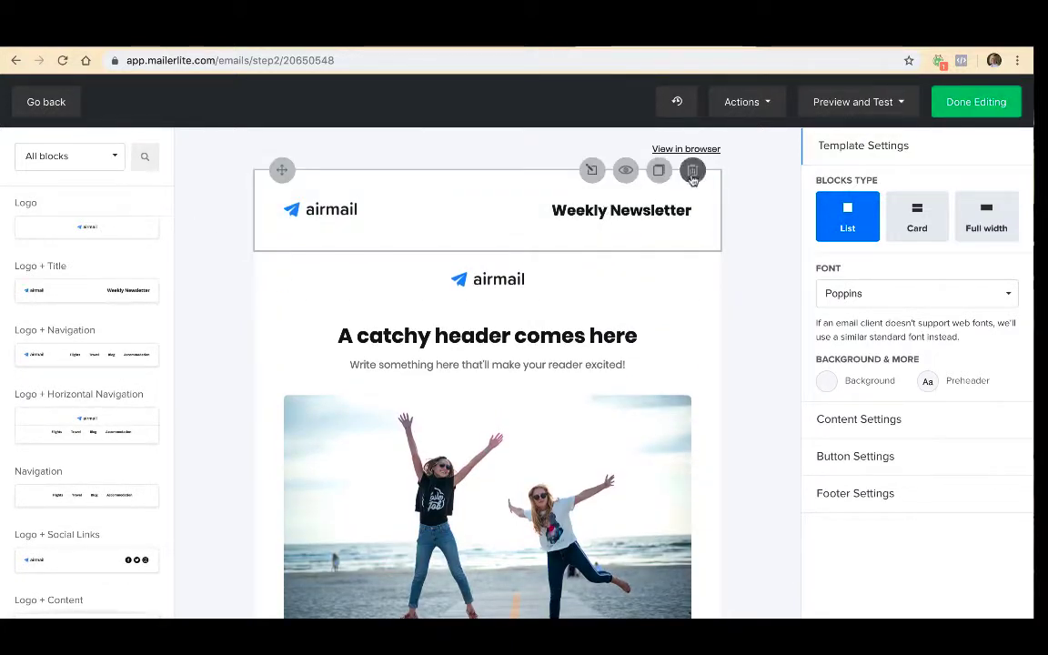
click(691, 171)
- Browse the content blocks offered in the Buttons & More, Social Media and Footer categories
click(97, 161)
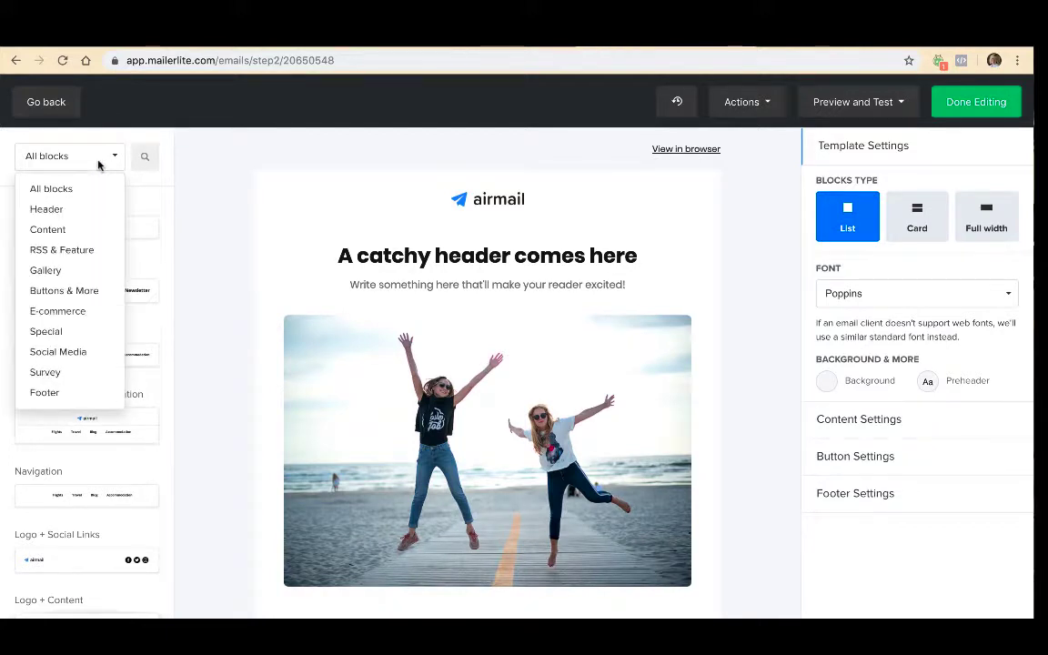
click(63, 290)
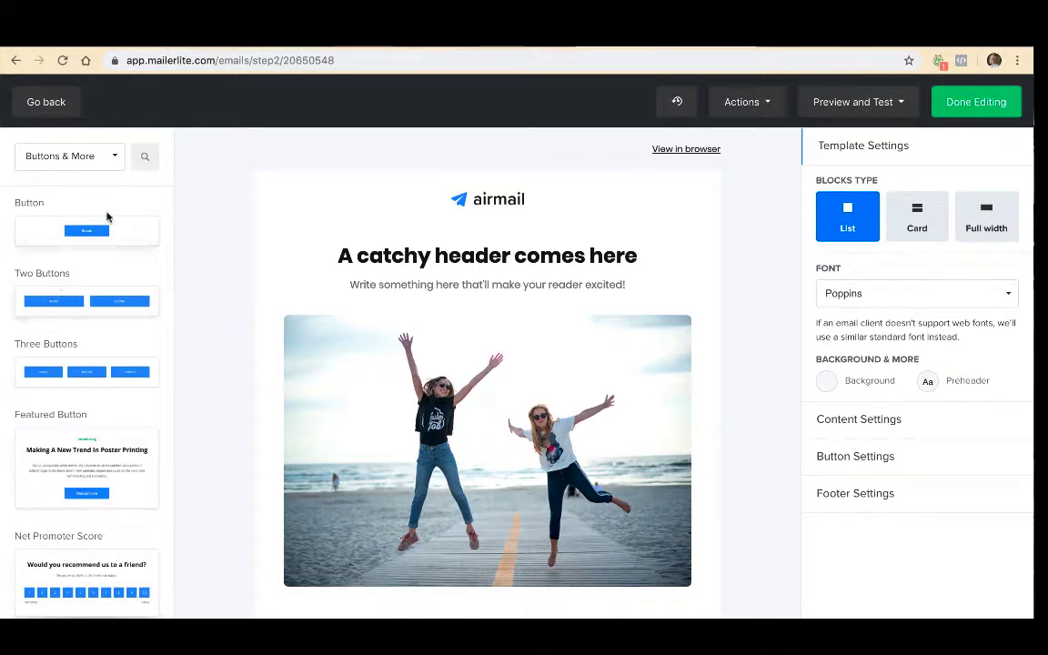
click(109, 158)
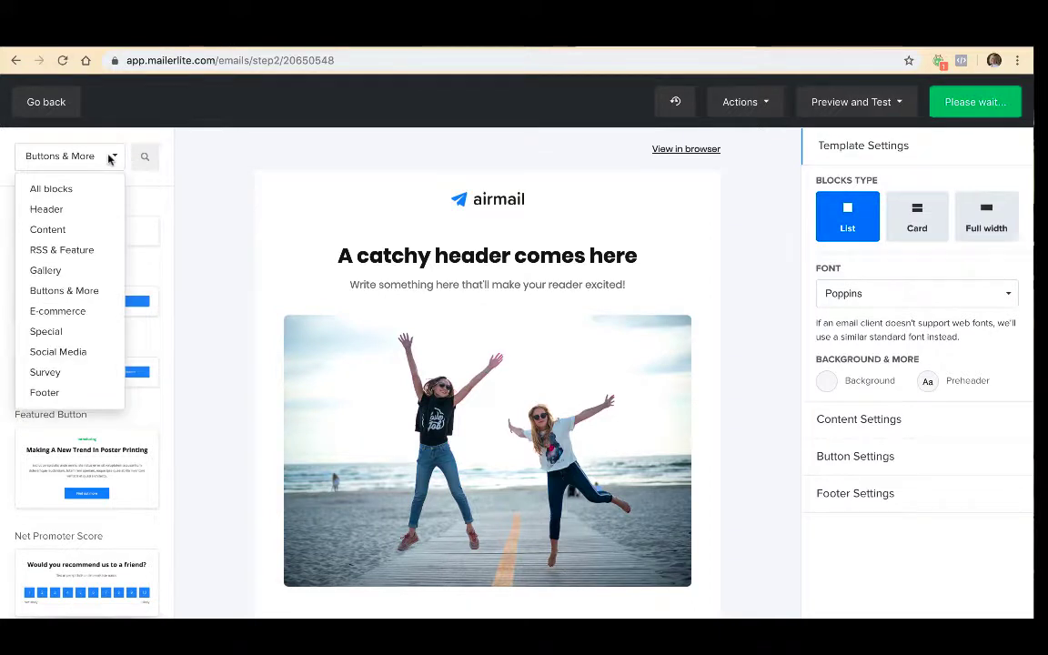
click(75, 351)
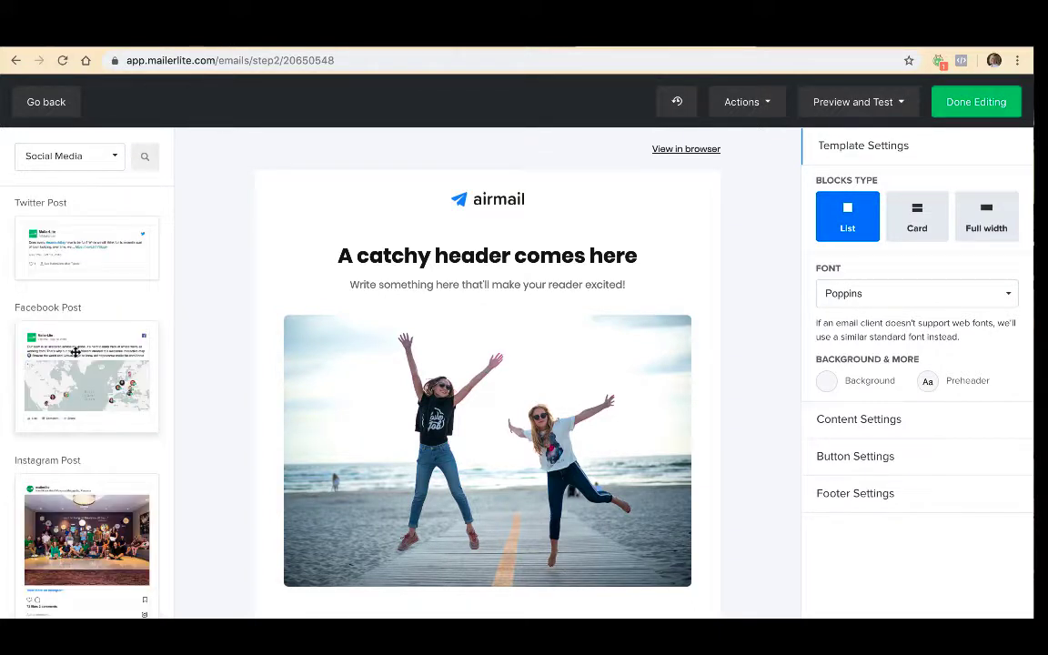
click(115, 155)
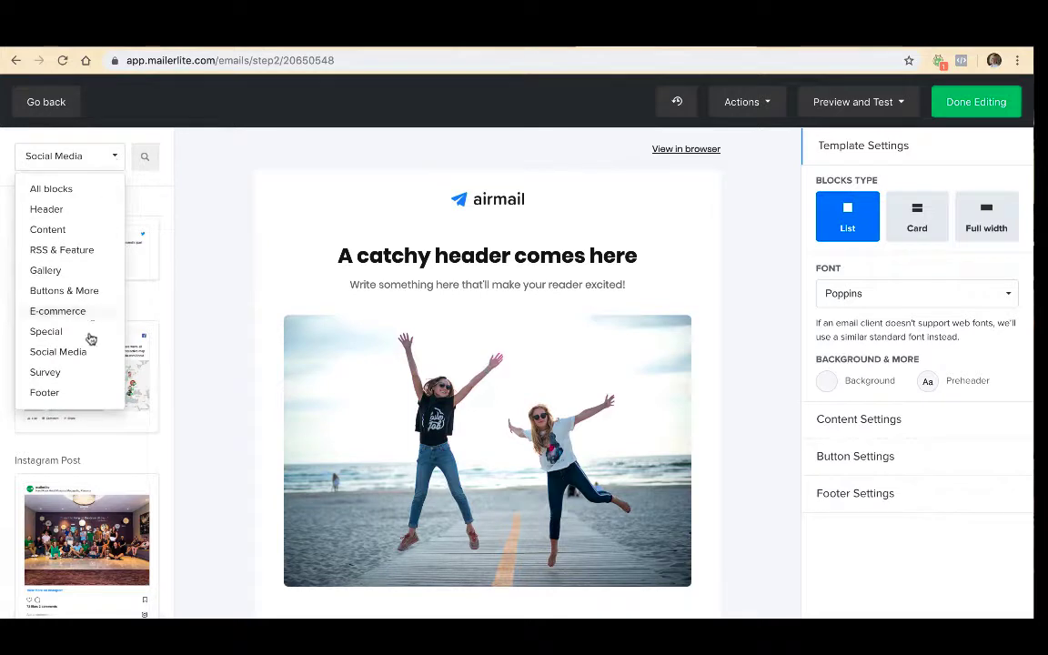
click(79, 395)
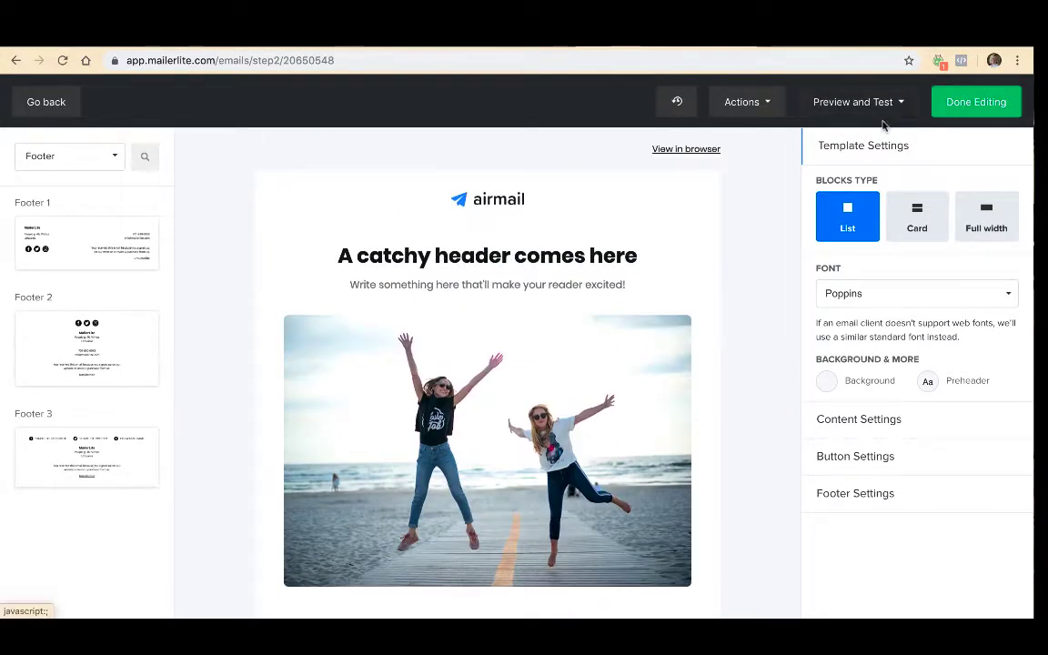
- Check the available template actions and open the desktop preview of the email
click(770, 103)
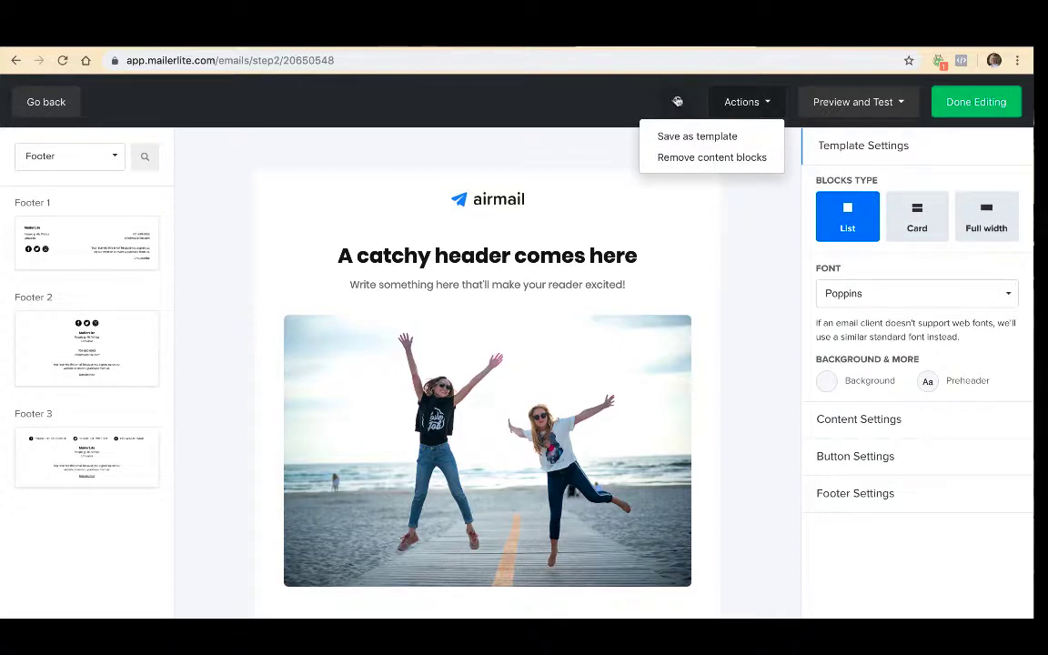
click(847, 107)
click(850, 137)
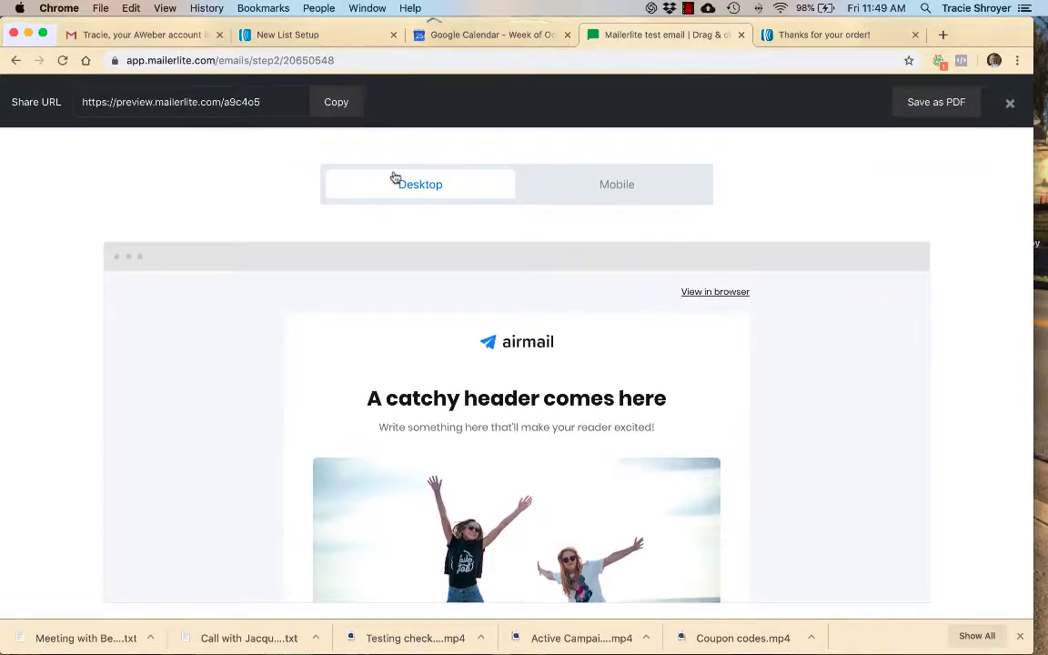
- Examine the mobile preview of the email, return to the desktop preview, and close the preview
click(628, 187)
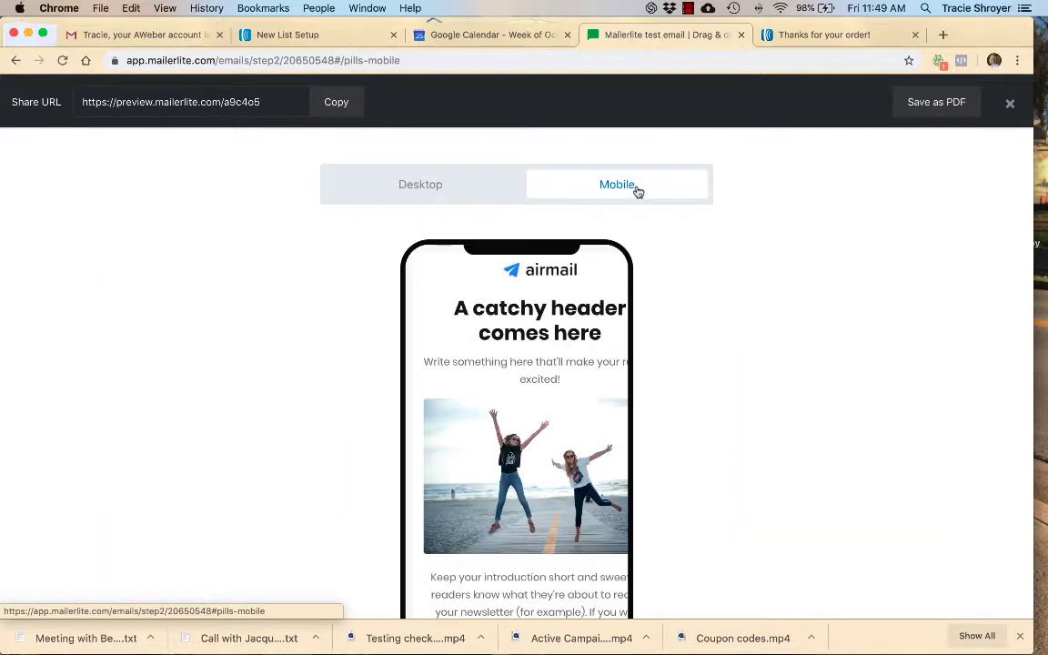
scroll(637, 192, down, 2)
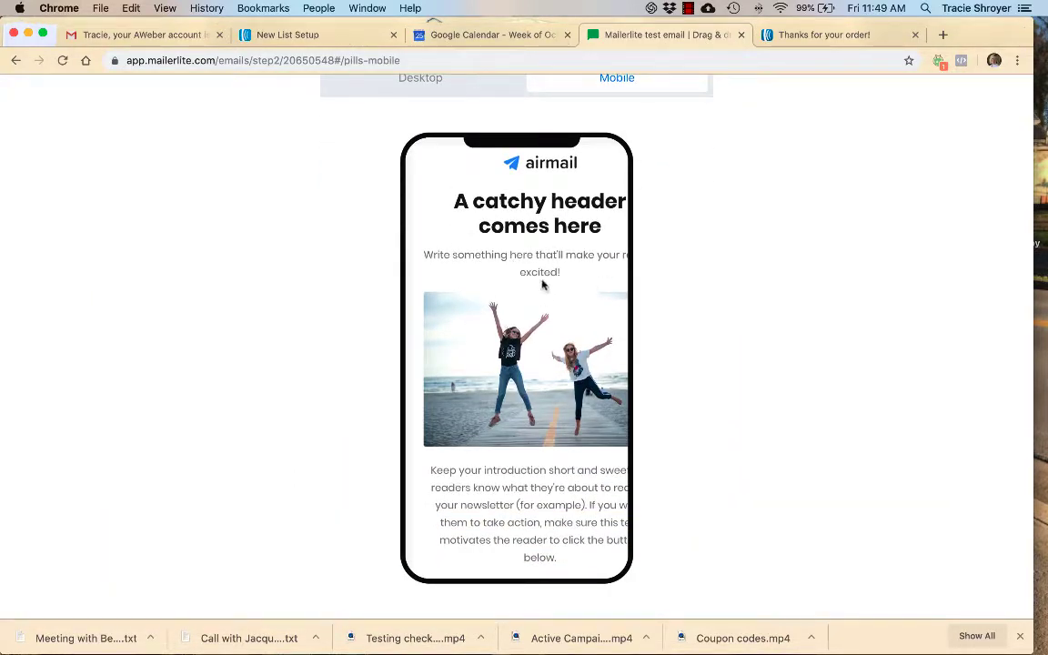
scroll(541, 285, up, 2)
scroll(541, 285, down, 3)
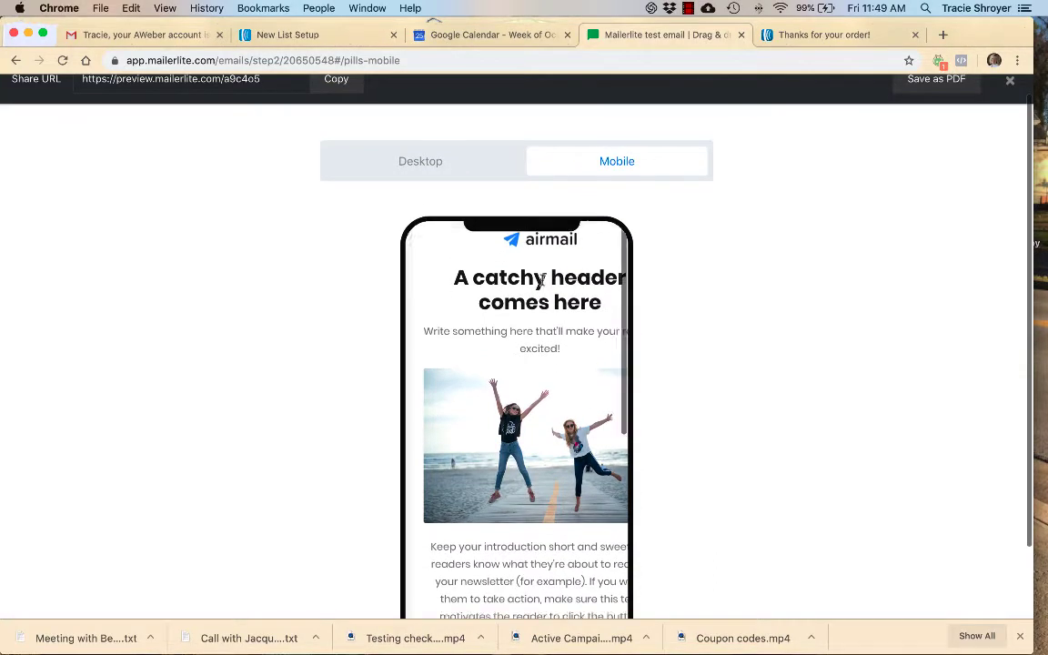
scroll(542, 284, up, 3)
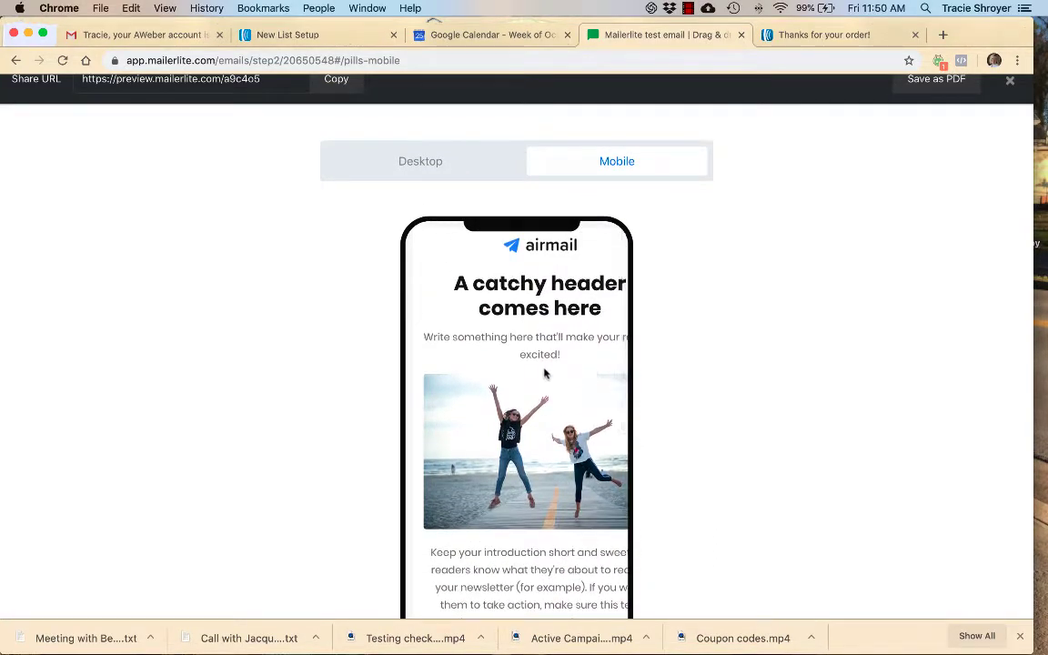
click(459, 169)
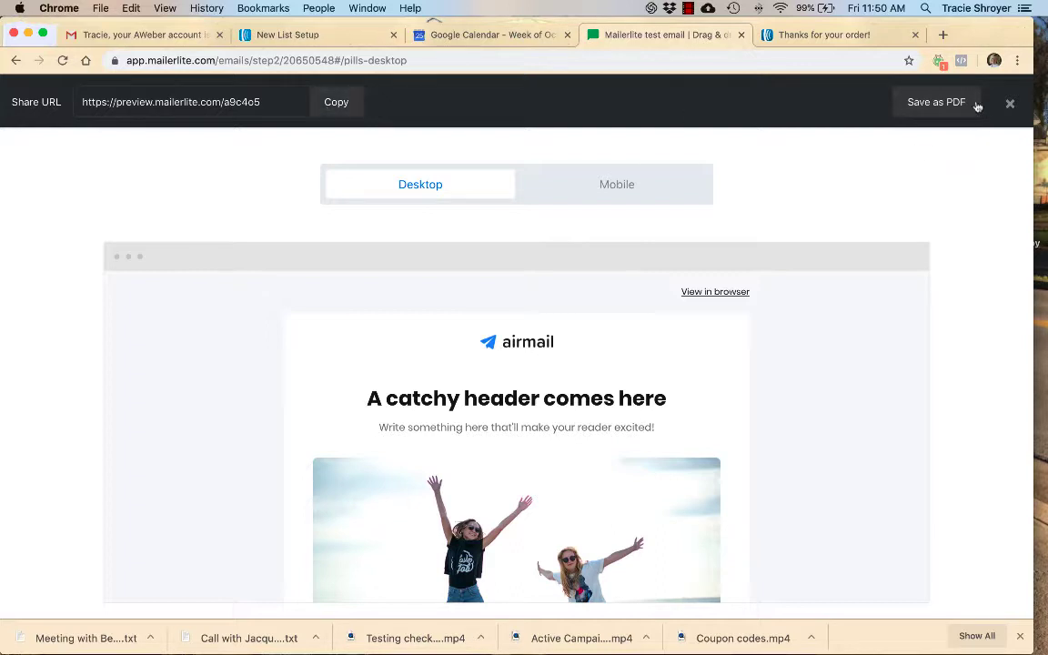
click(1010, 107)
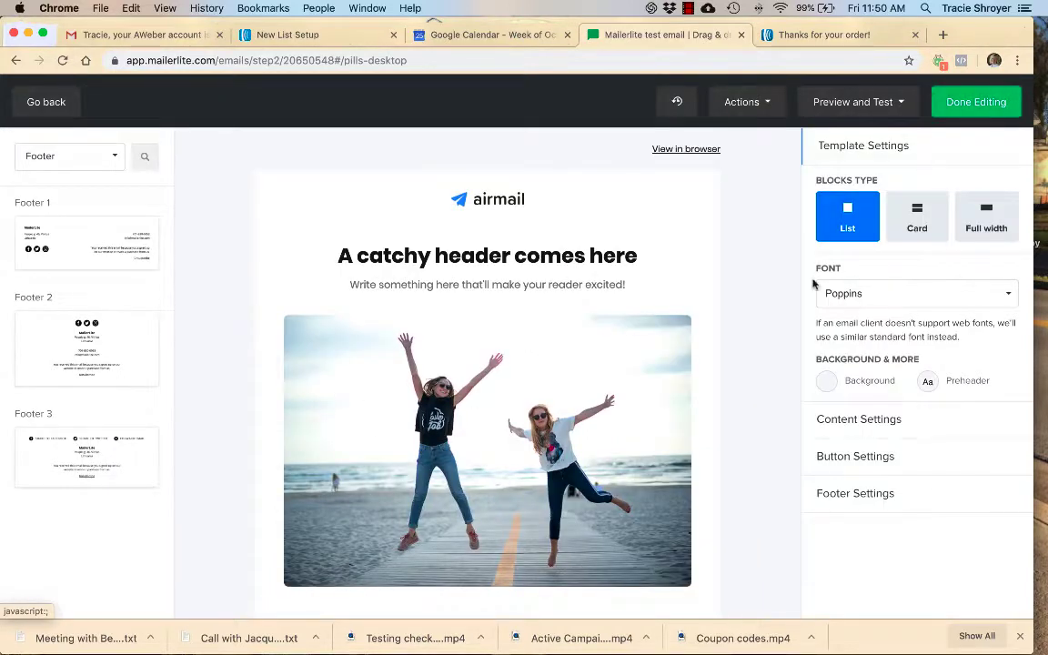
- Finish editing the email, choose the Launch Tech Made Easy group as recipients, and proceed to the review
click(992, 104)
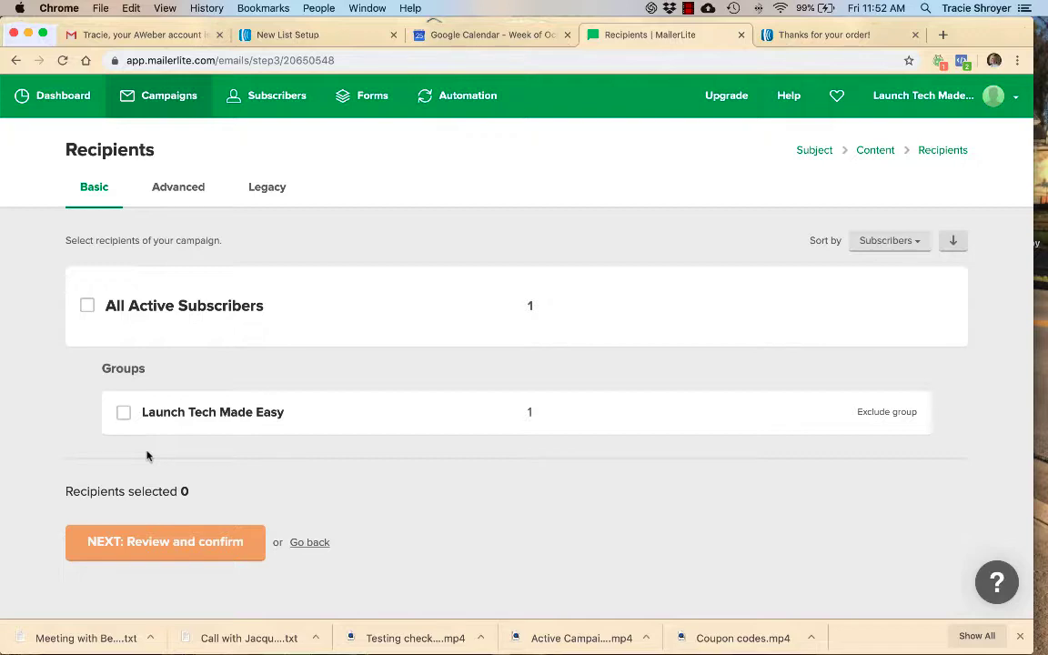
mouse_move(2, 366)
click(124, 414)
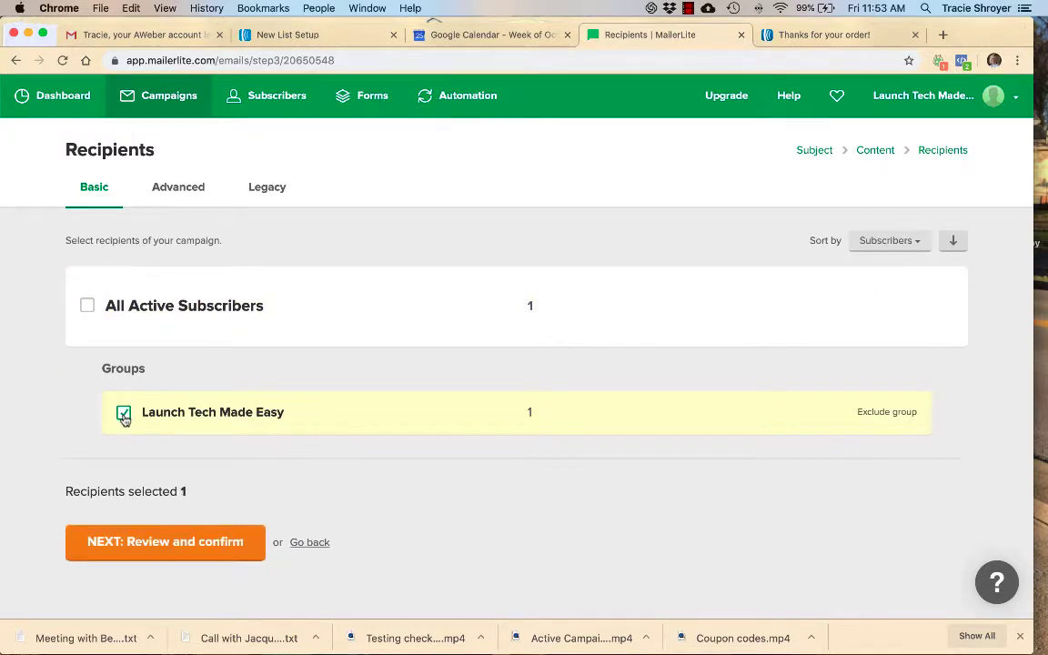
click(168, 551)
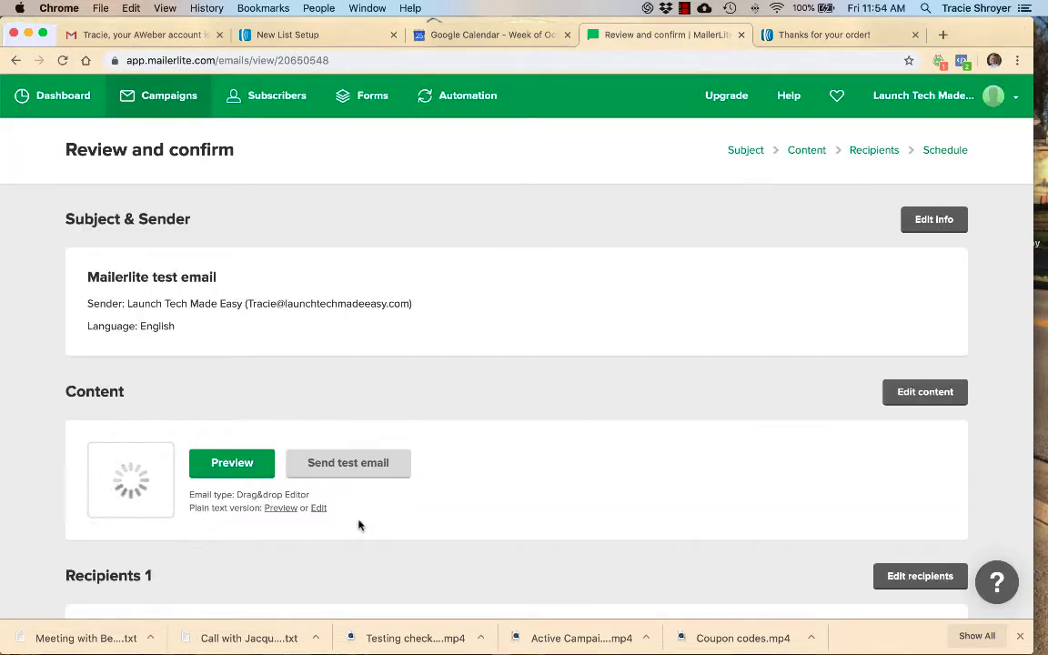
- Review the campaign summary, covering its subject and sender, content and recipients
scroll(372, 519, down, 1)
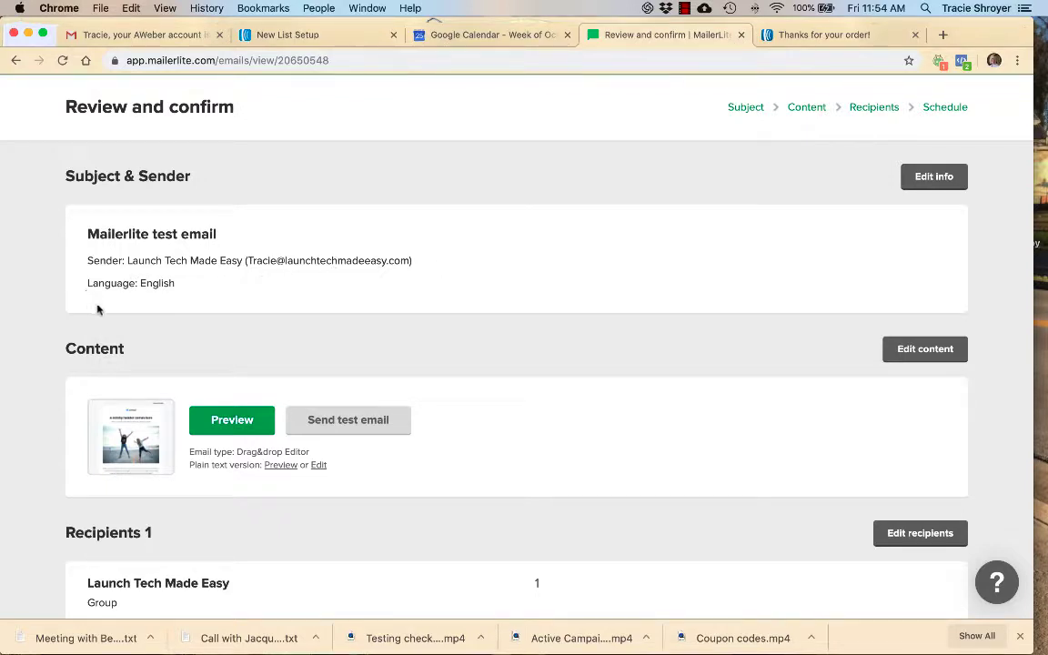
scroll(173, 306, down, 1)
scroll(173, 306, down, 1)
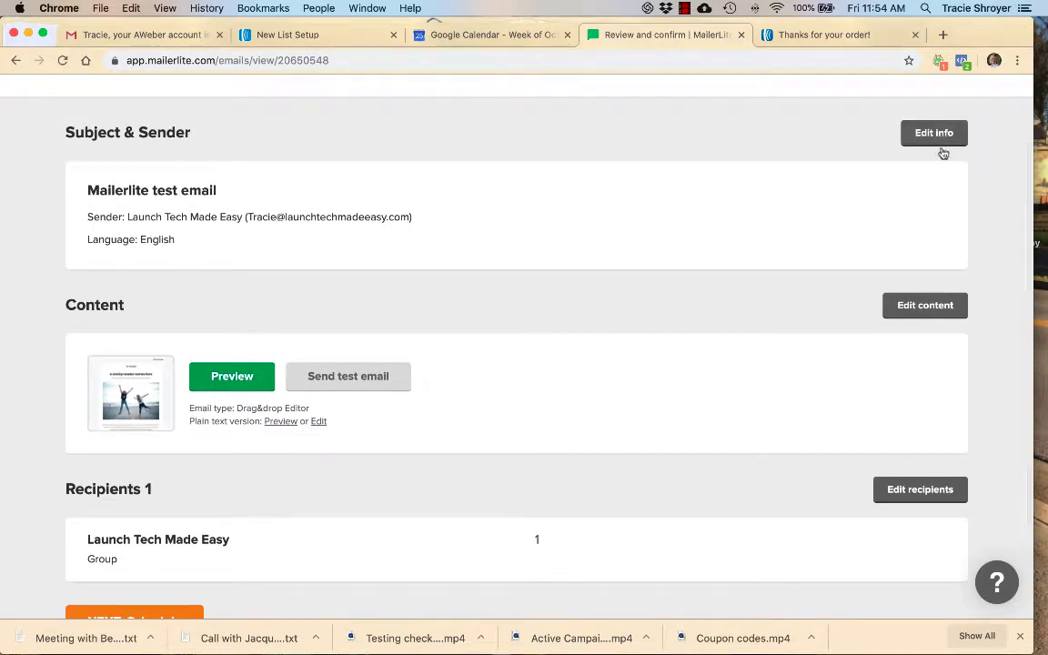
scroll(615, 180, down, 3)
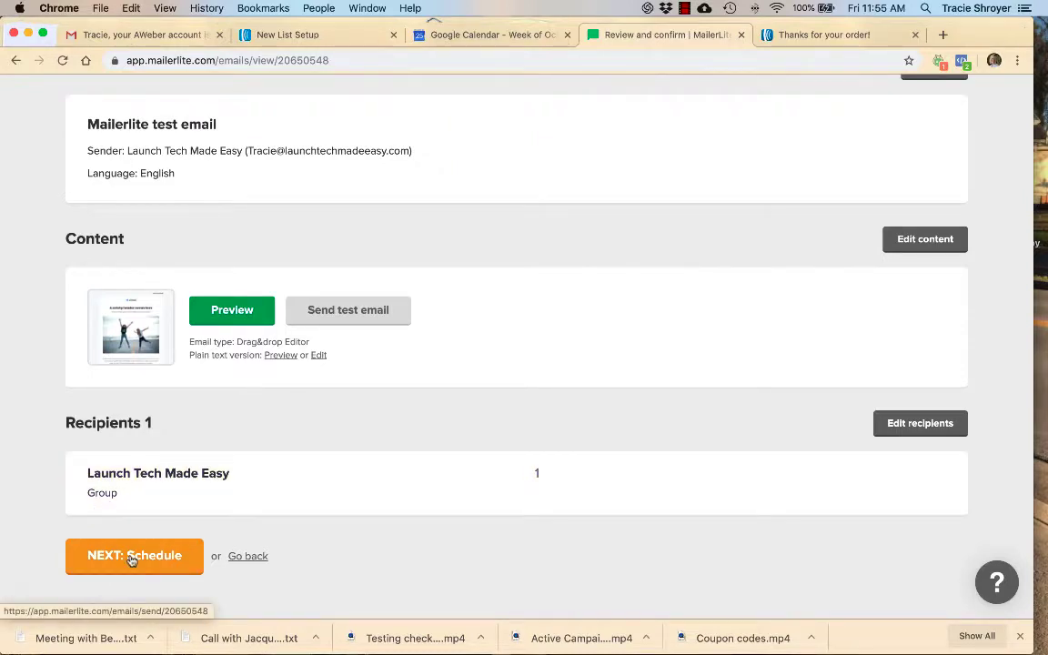
- Reopen the campaign's recipient selection and check how the groups can be sorted
click(889, 435)
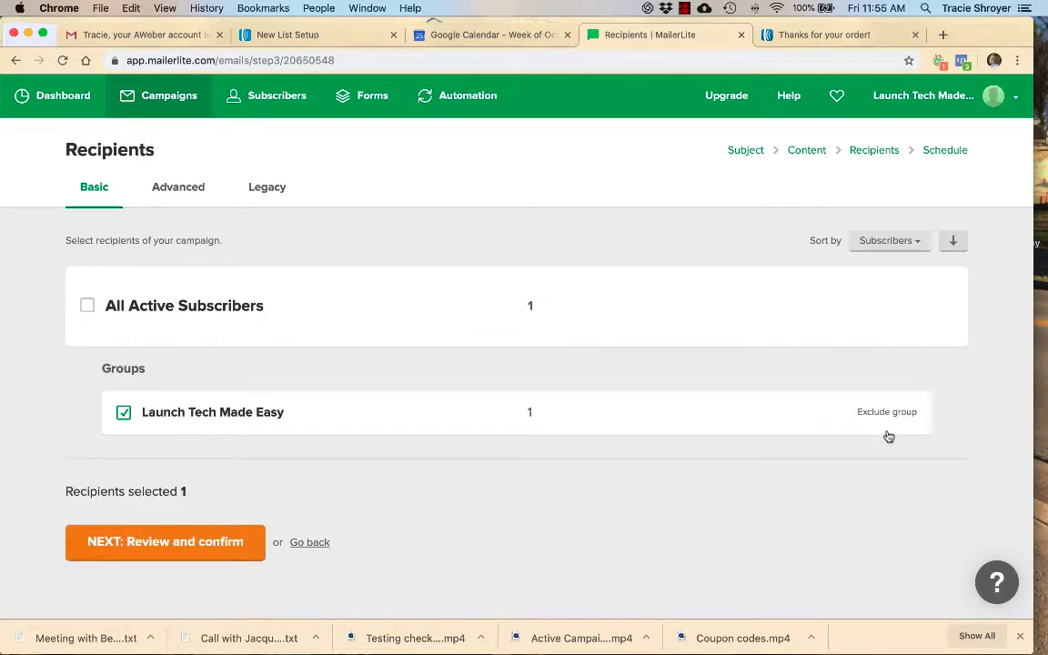
click(914, 241)
click(915, 241)
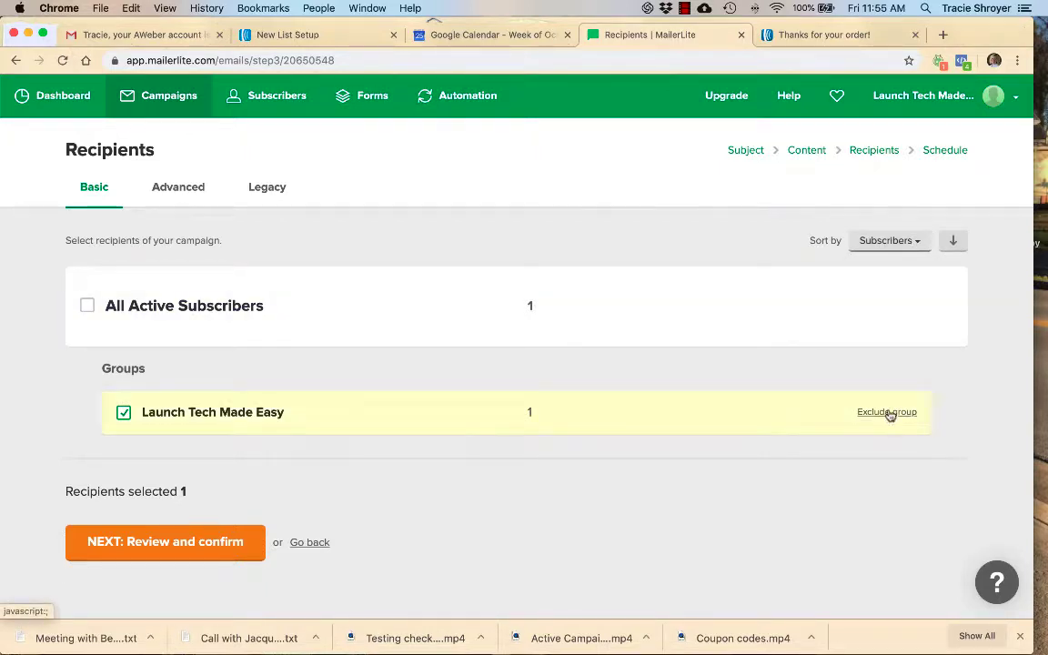
- Switch to advanced recipient filtering, check the available filter types, and confirm All subscribers as the condition
click(178, 187)
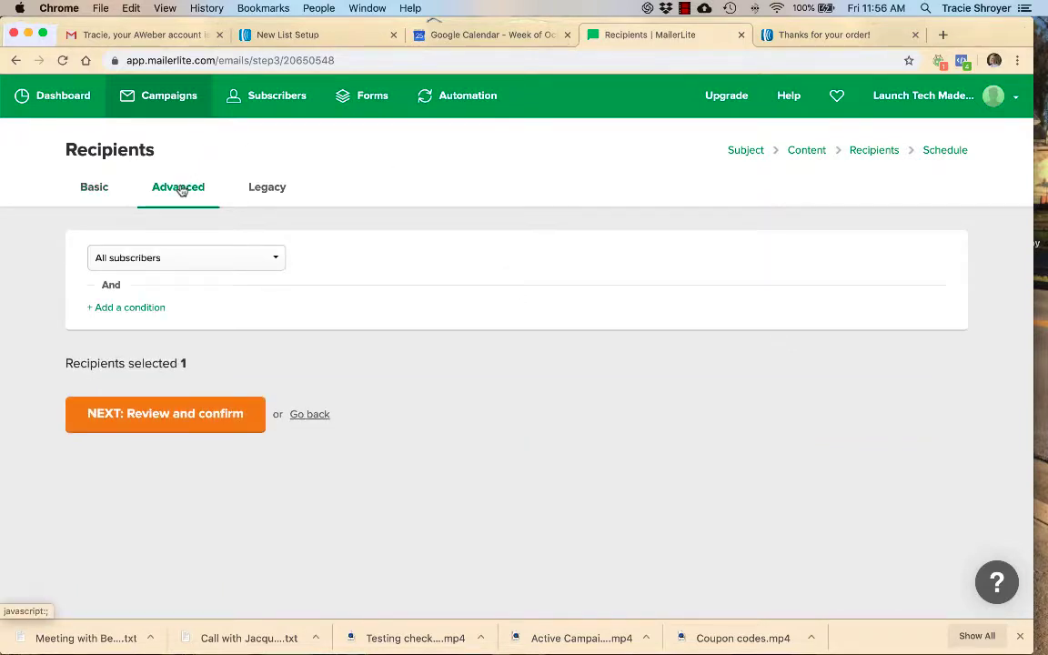
click(201, 262)
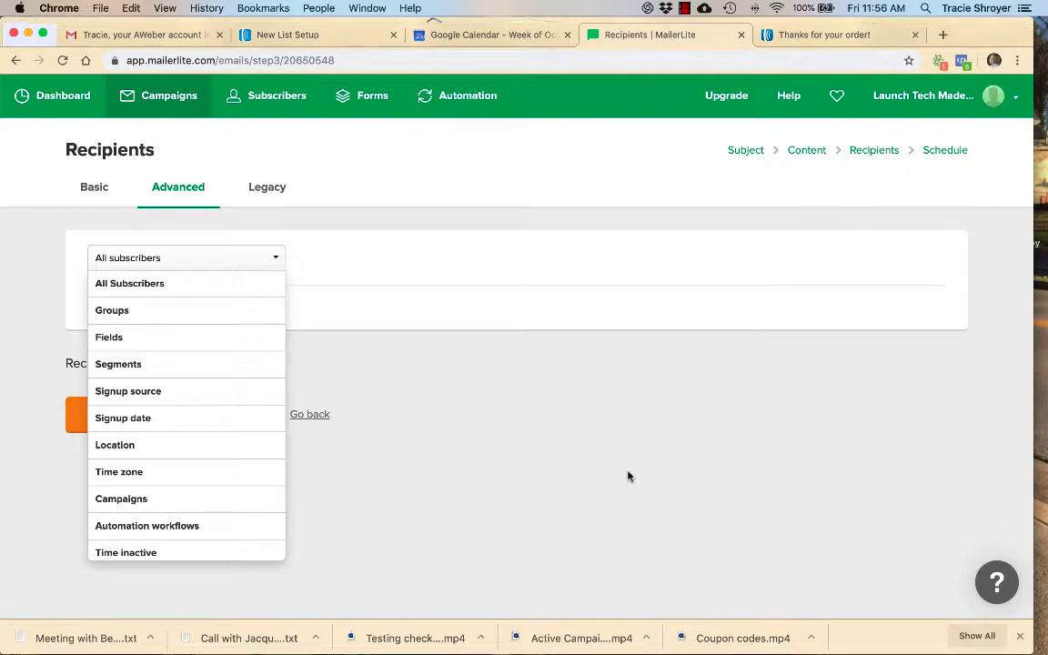
click(925, 544)
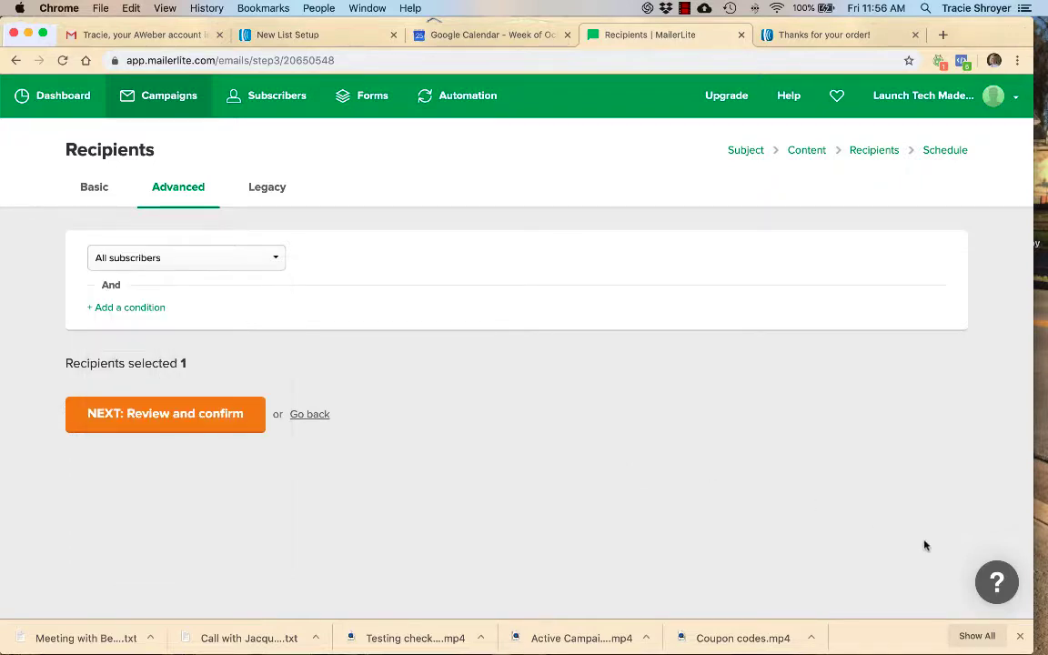
click(205, 411)
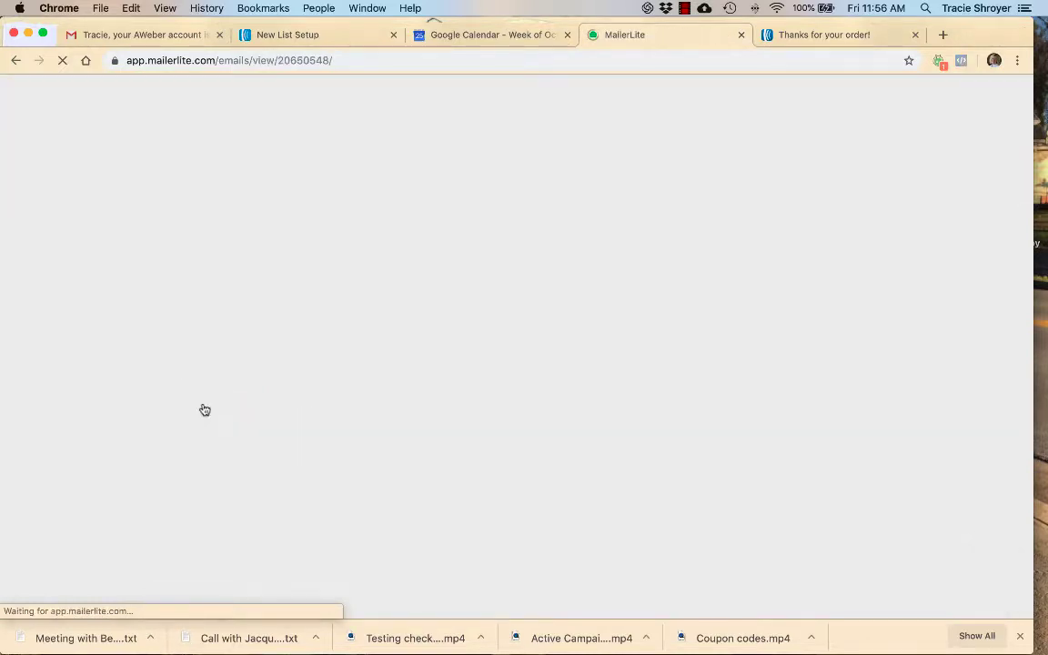
- Continue to scheduling, select Send later, and look over the date, time, time zone and Google Analytics options
scroll(205, 410, down, 3)
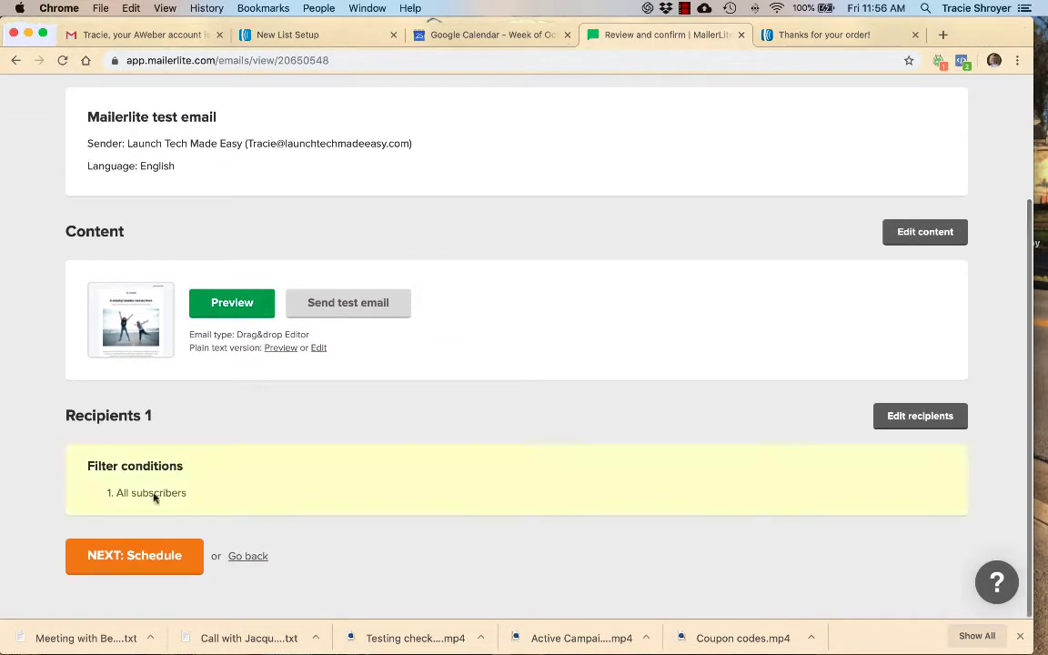
click(138, 559)
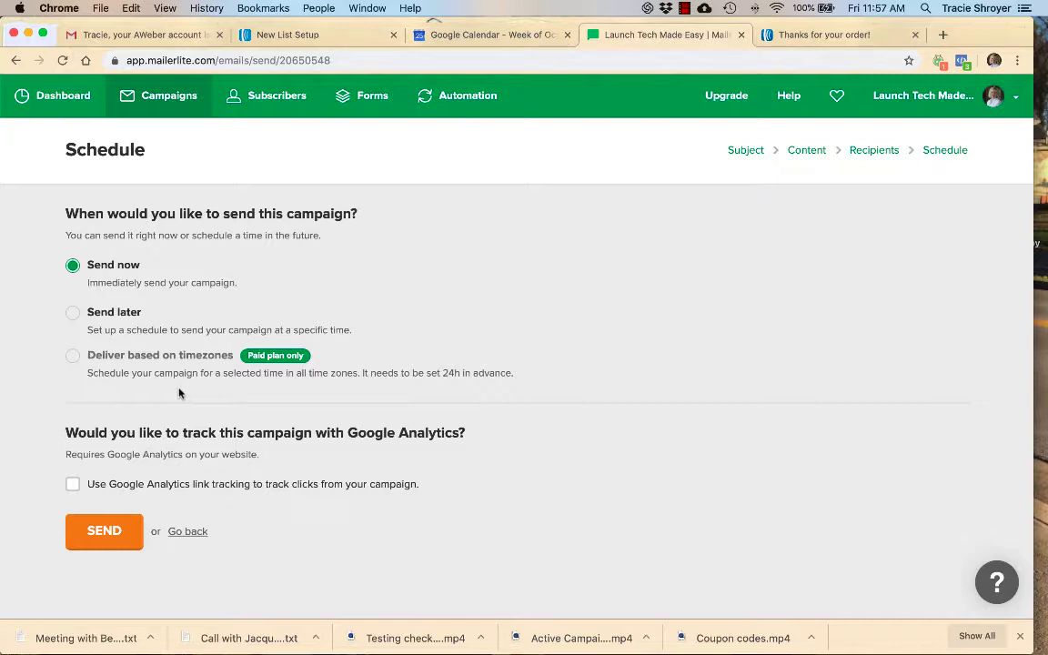
click(74, 313)
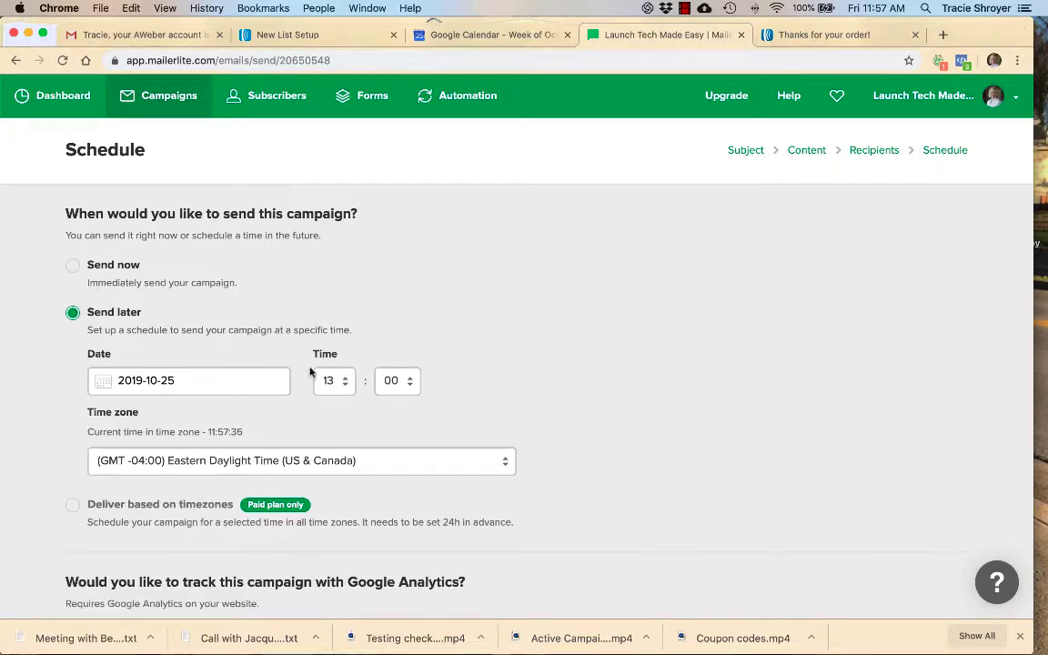
scroll(308, 370, down, 3)
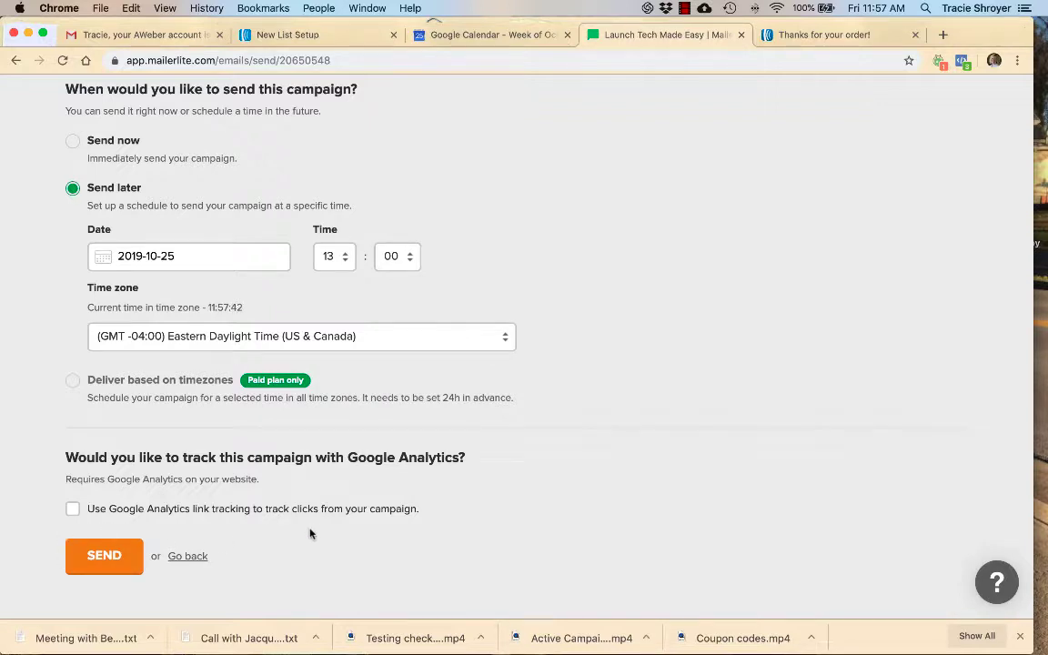
scroll(310, 534, up, 1)
scroll(310, 534, down, 1)
scroll(107, 562, up, 2)
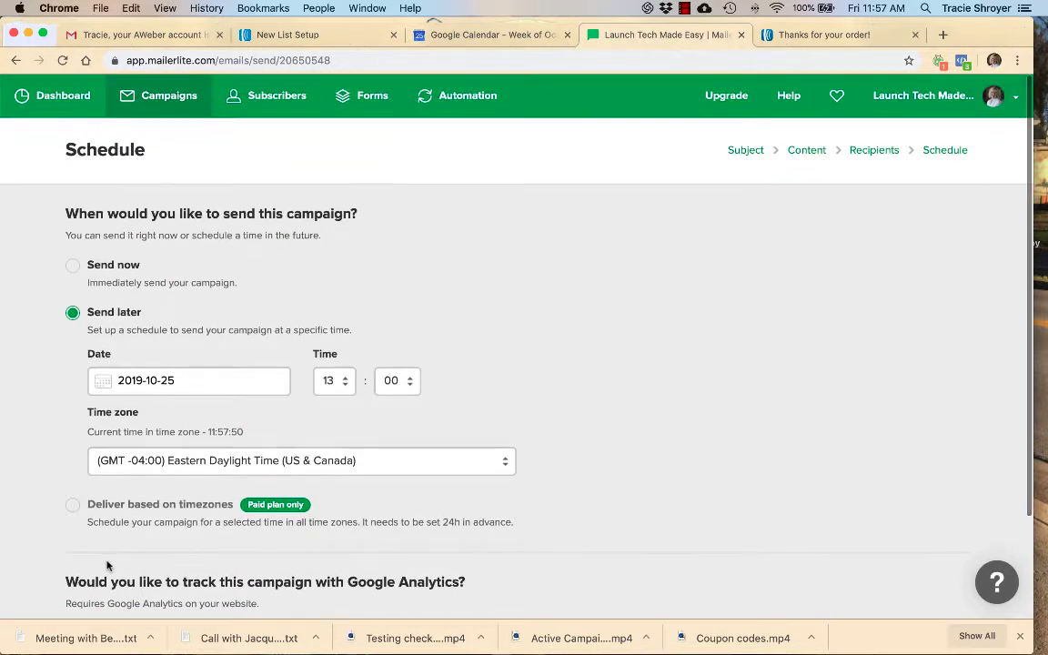
- Open the listed subscriber's profile and examine the statistics, groups, details and activity
click(265, 102)
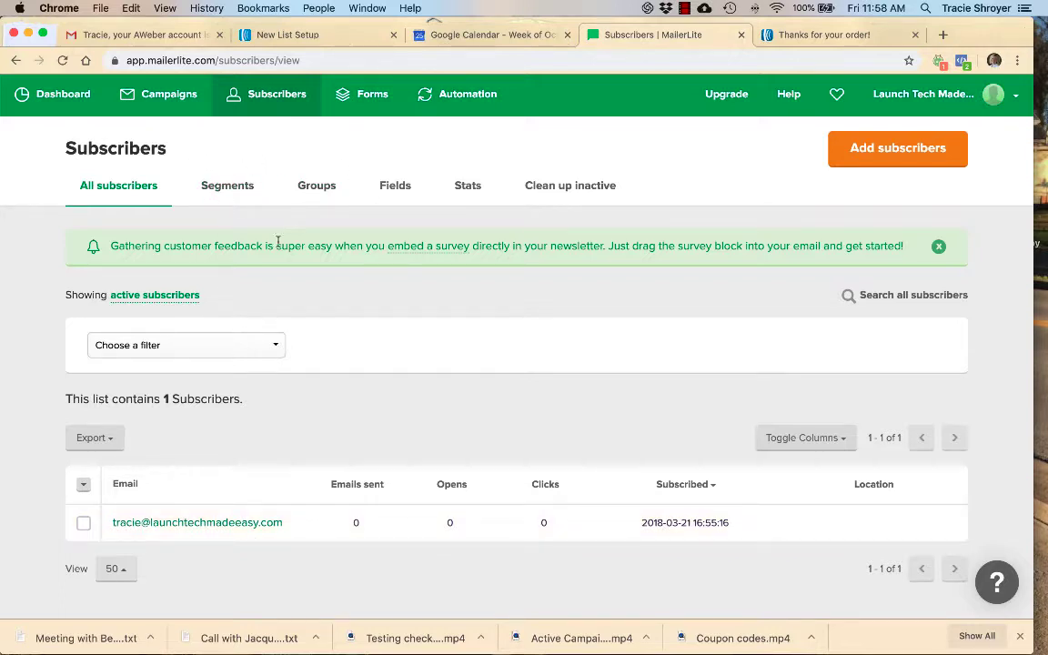
click(187, 525)
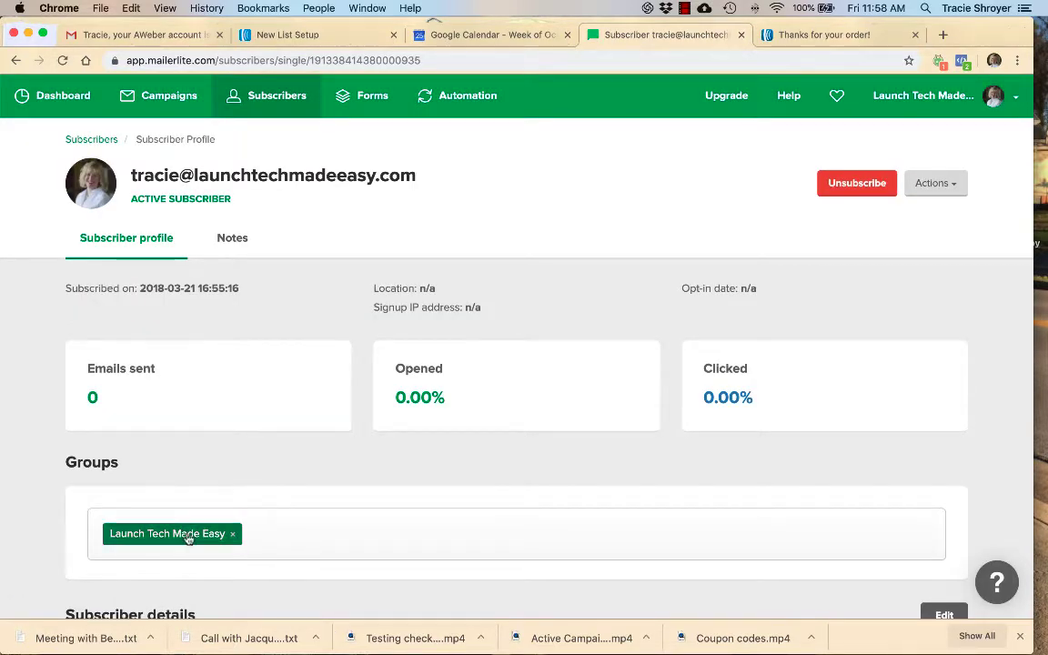
scroll(188, 538, down, 1)
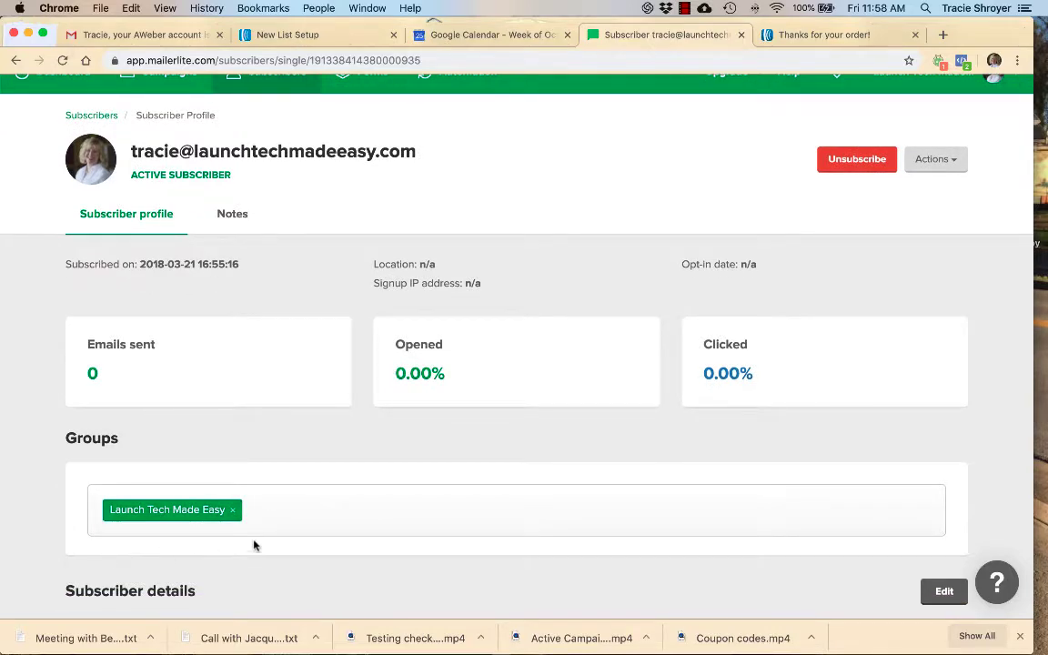
scroll(272, 534, down, 5)
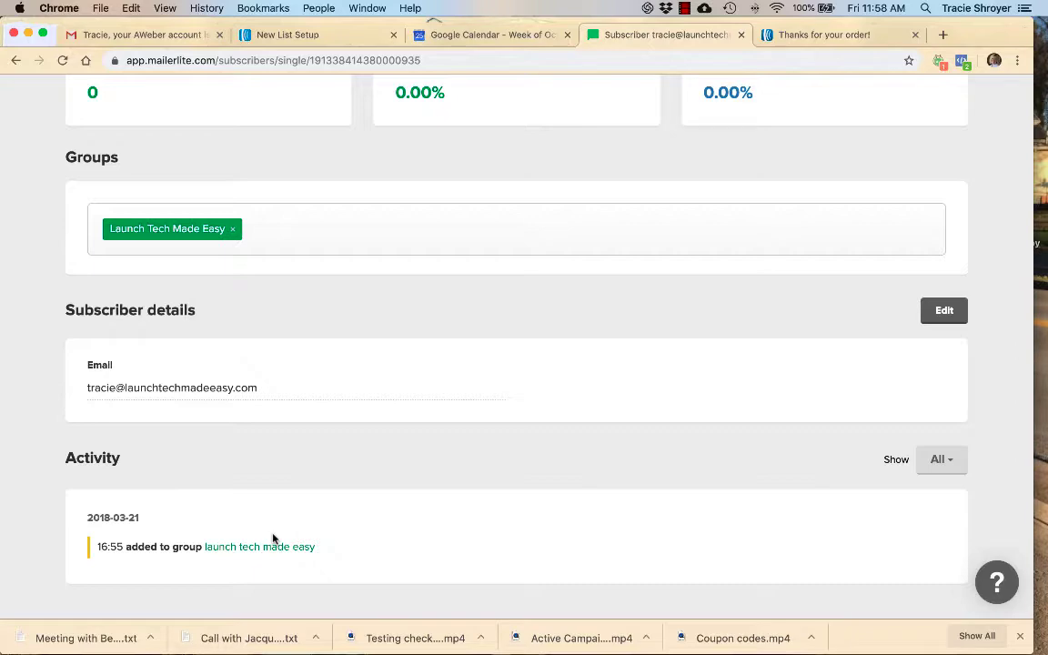
scroll(273, 537, down, 1)
scroll(261, 503, up, 4)
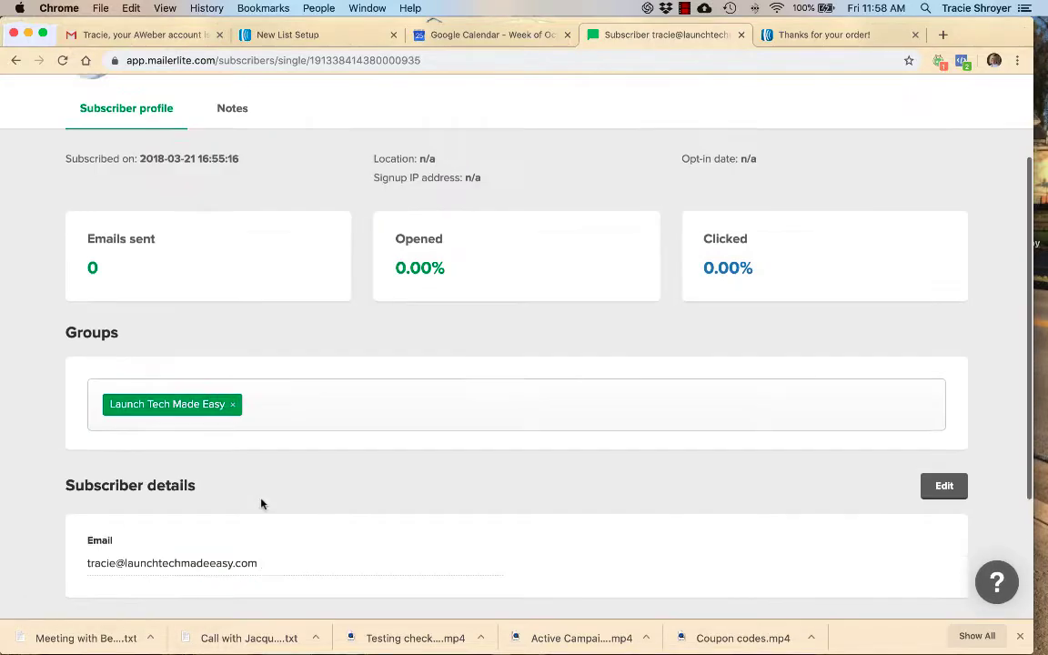
scroll(261, 503, up, 2)
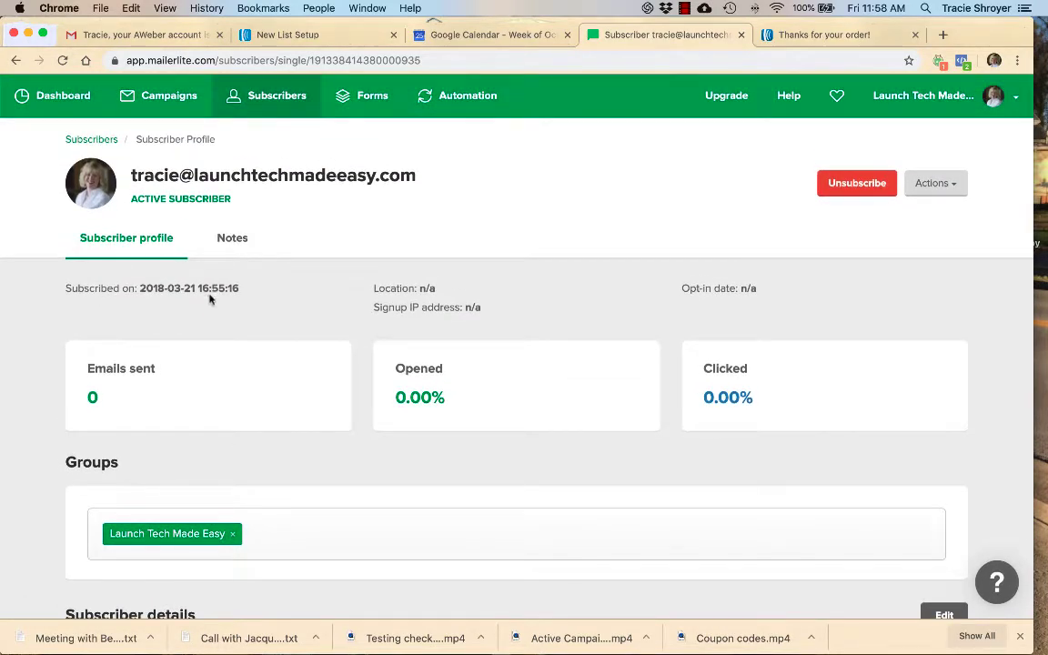
- Check the subscriber's notes and go back over the subscriber profile
click(233, 245)
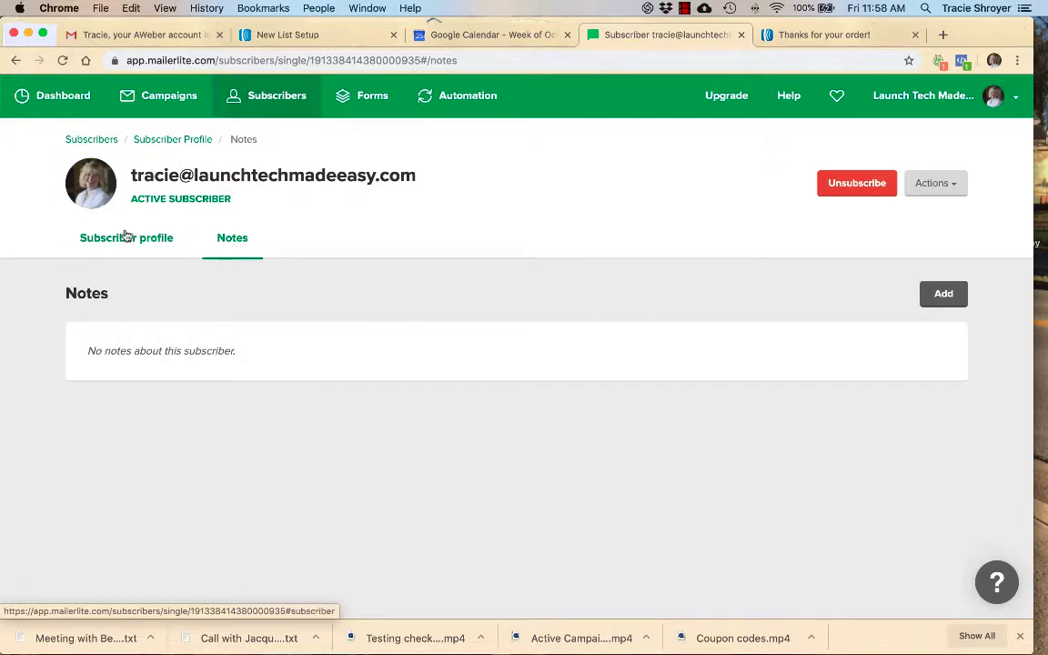
click(124, 235)
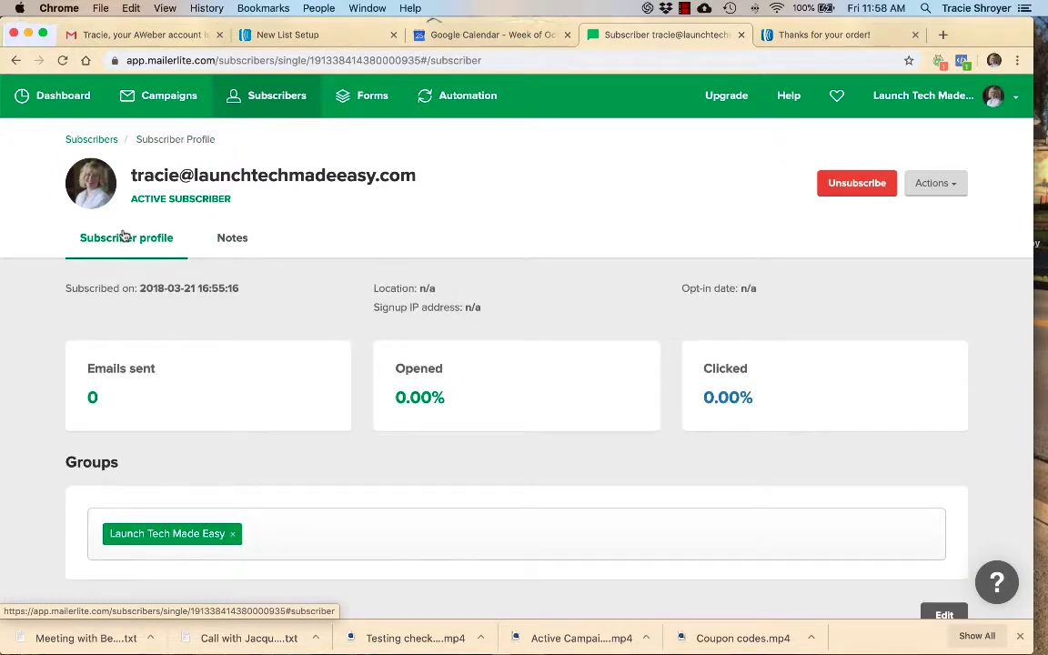
scroll(124, 236, down, 5)
scroll(121, 229, up, 5)
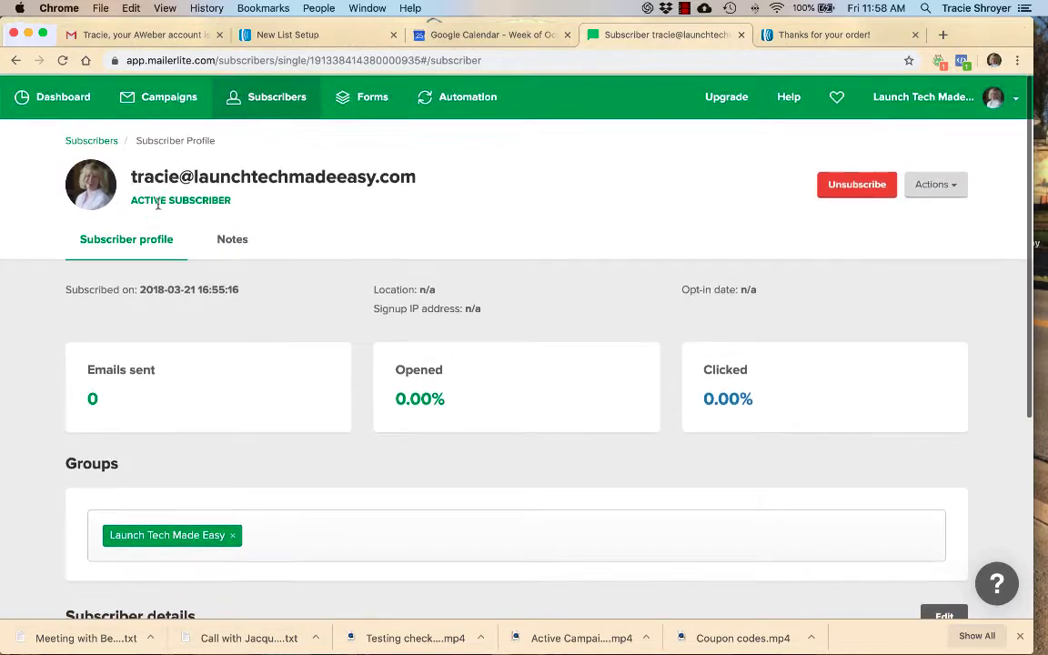
- Return to the subscriber area and look over the Segments page and the list of available subscriber fields
click(270, 101)
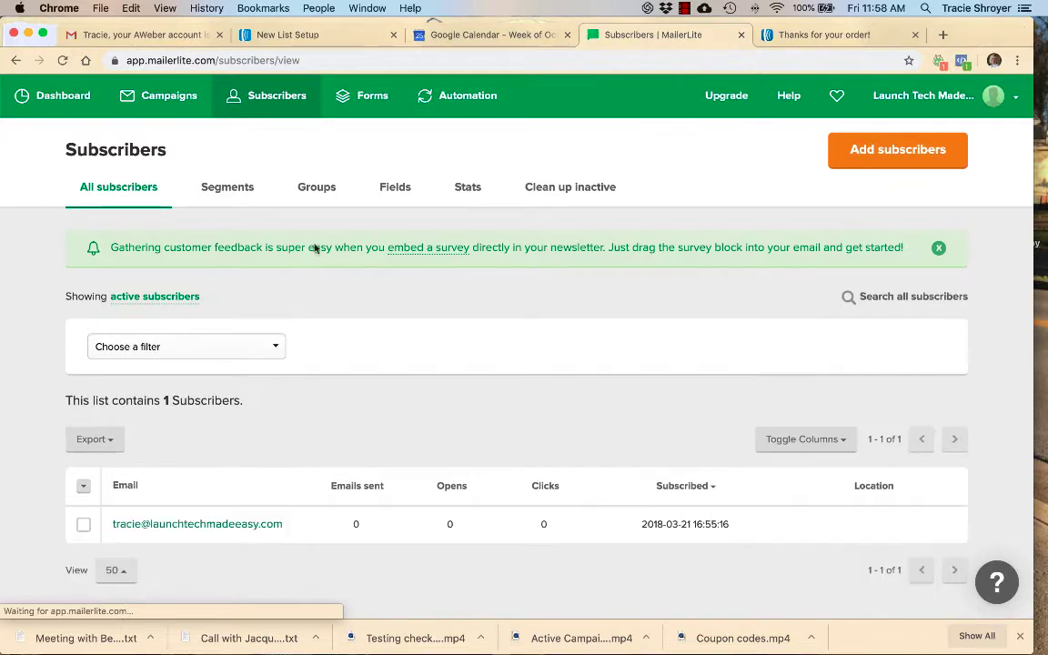
click(235, 188)
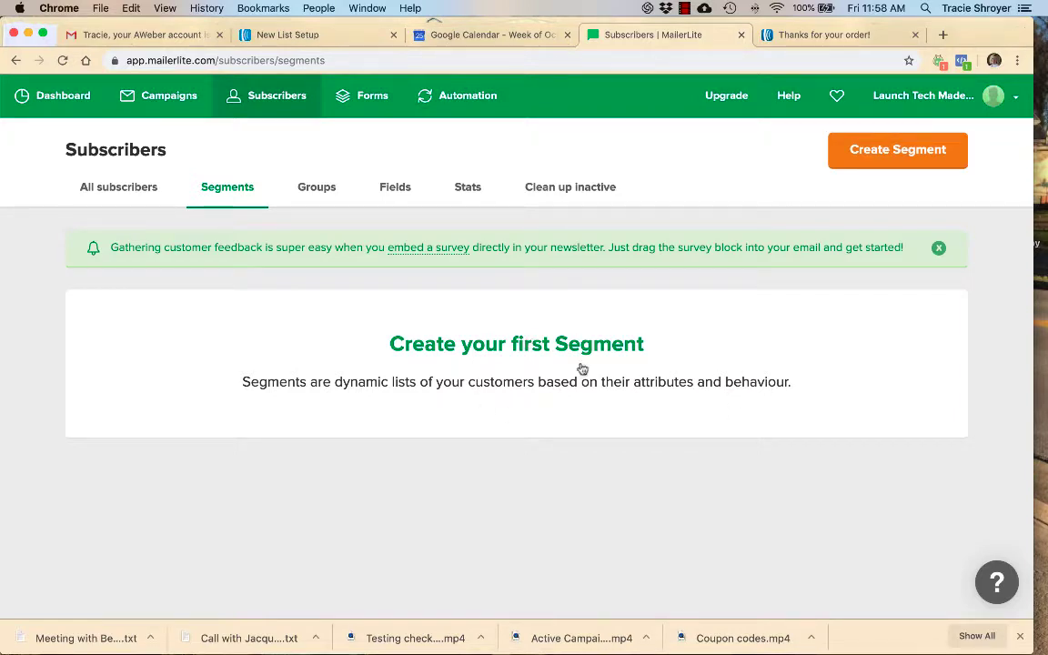
click(394, 191)
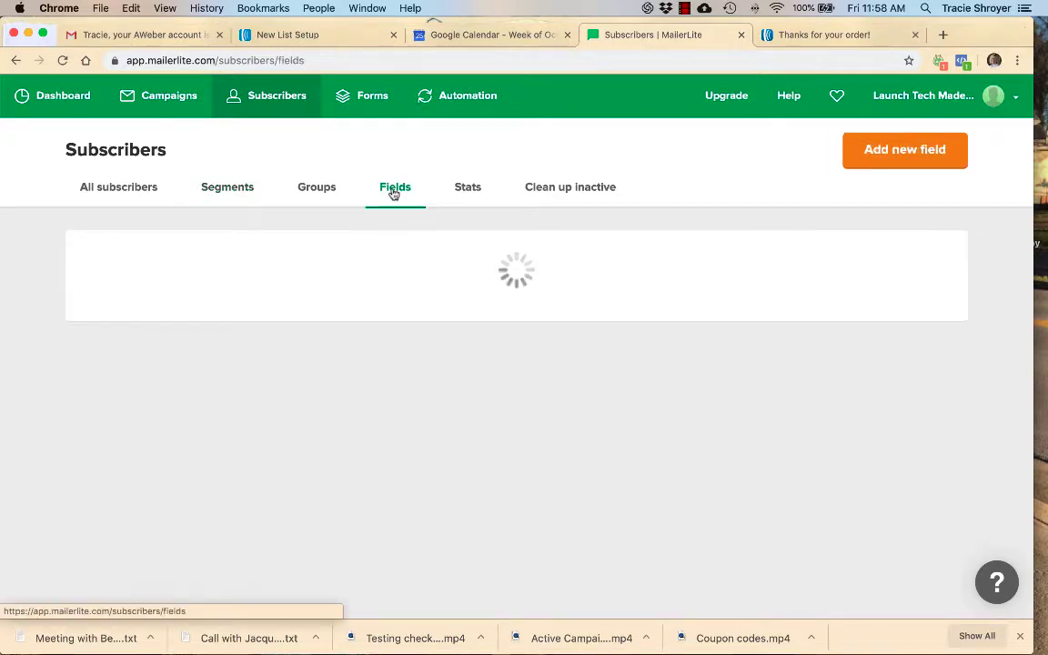
scroll(346, 435, down, 5)
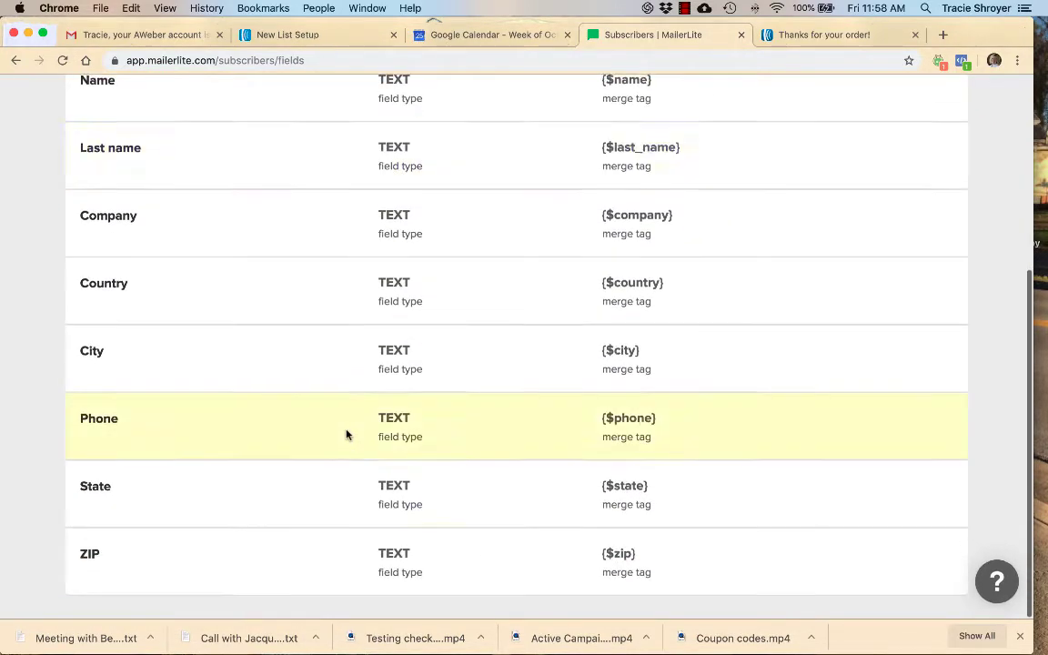
scroll(346, 433, up, 5)
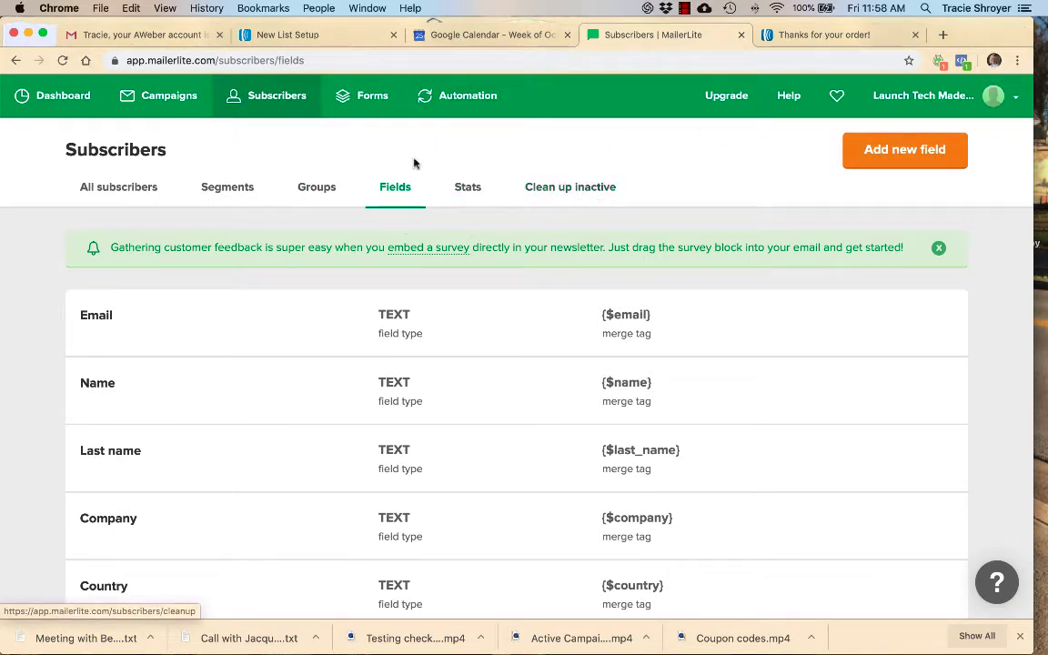
- Create an embedded form named "Embed form test" and assign it to the Launch Tech Made Easy subscriber group
click(371, 98)
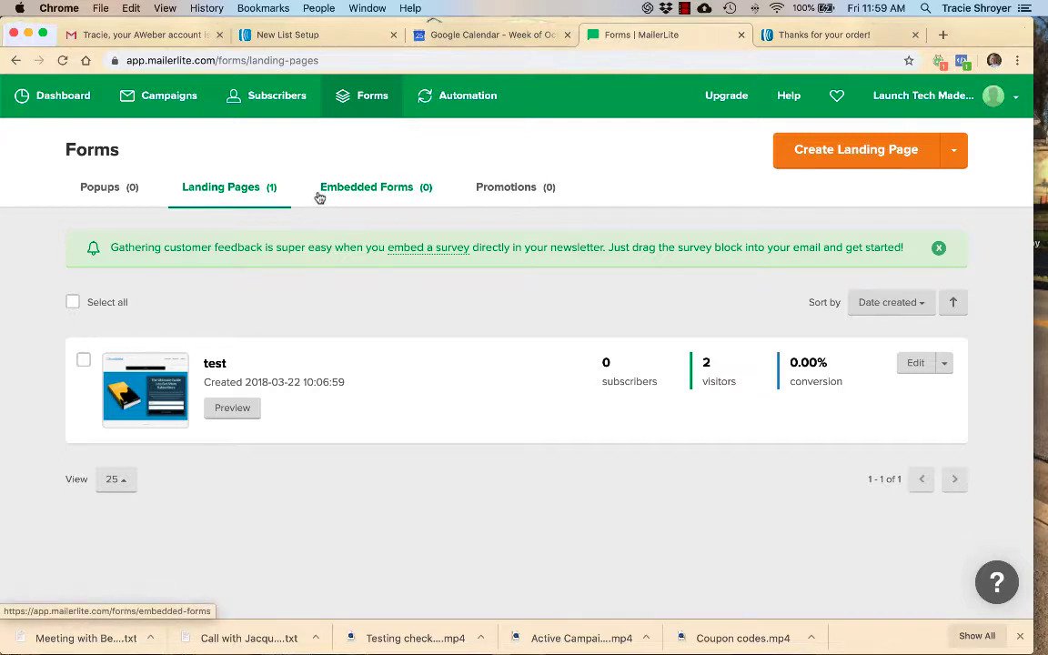
click(403, 188)
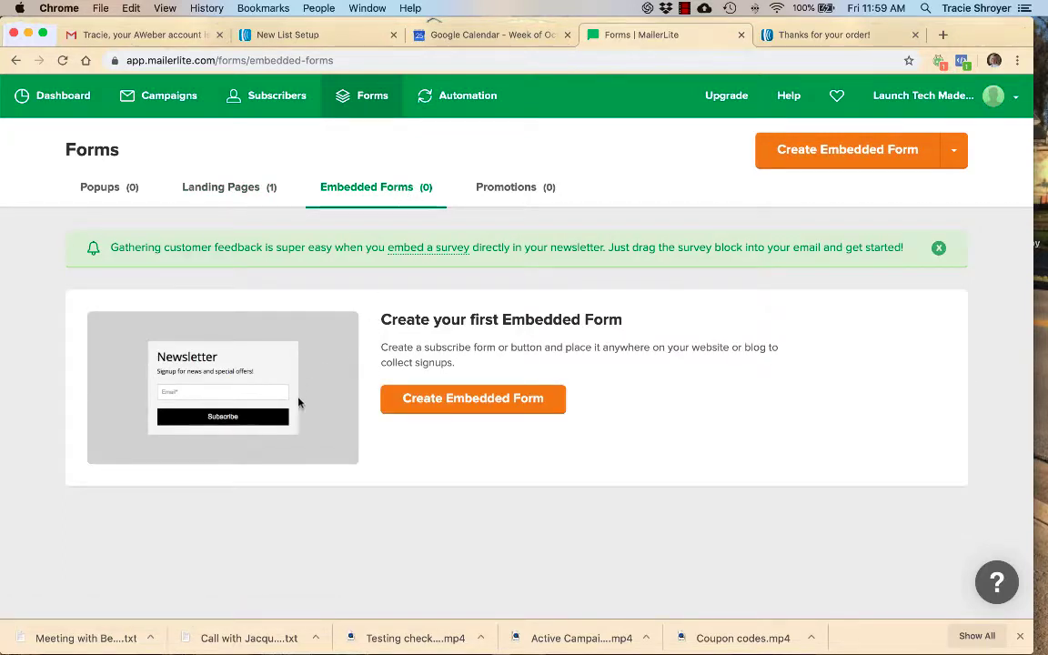
click(430, 401)
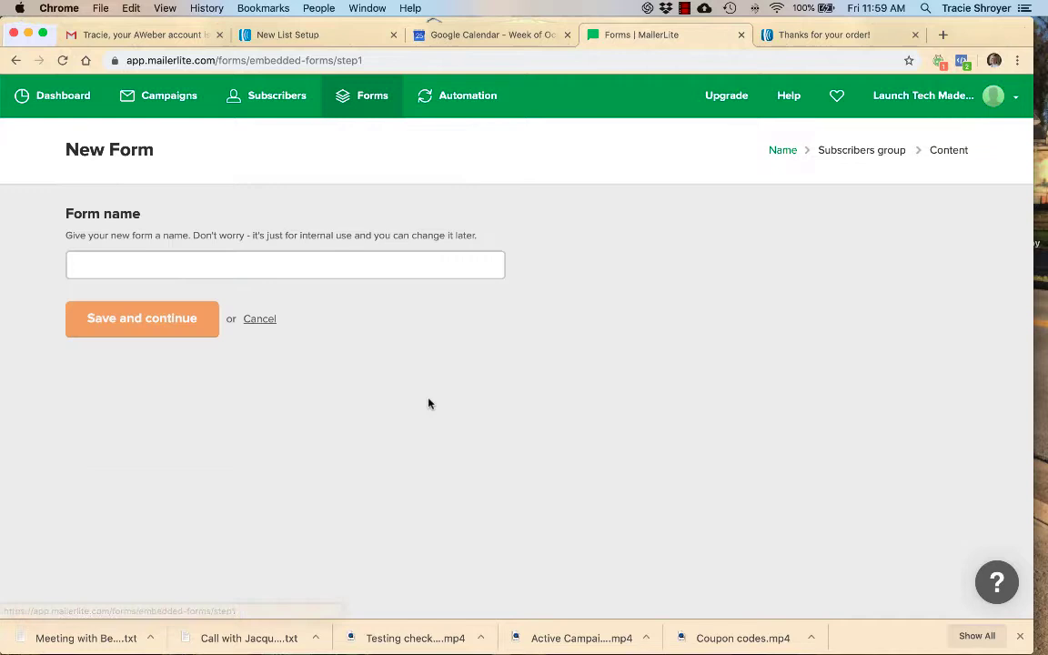
click(279, 264)
text(Embed)
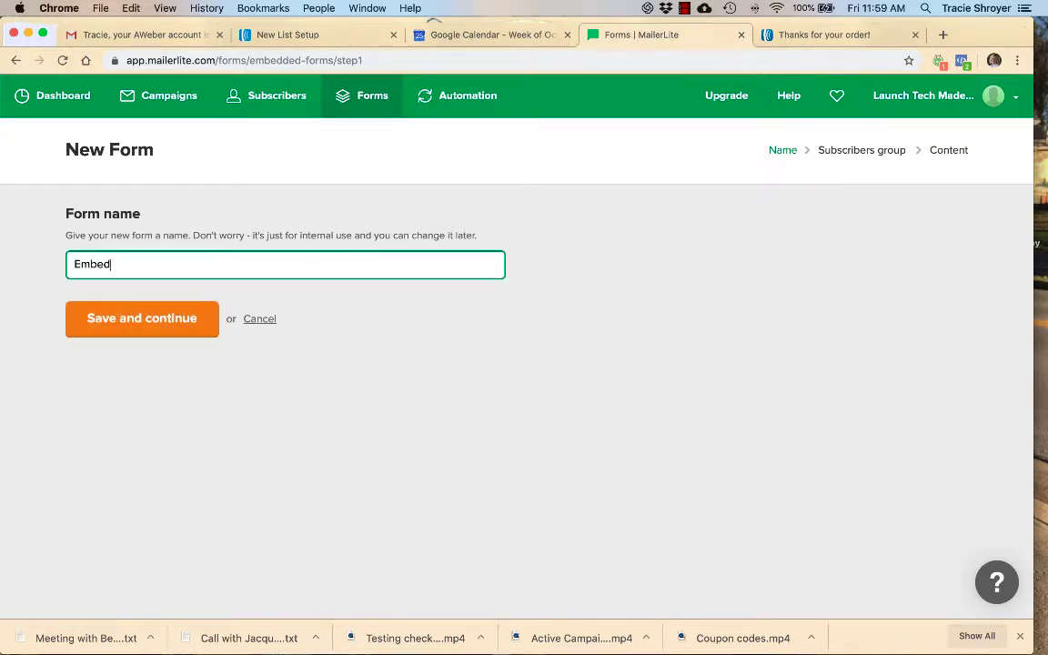
text( form test)
key(Return)
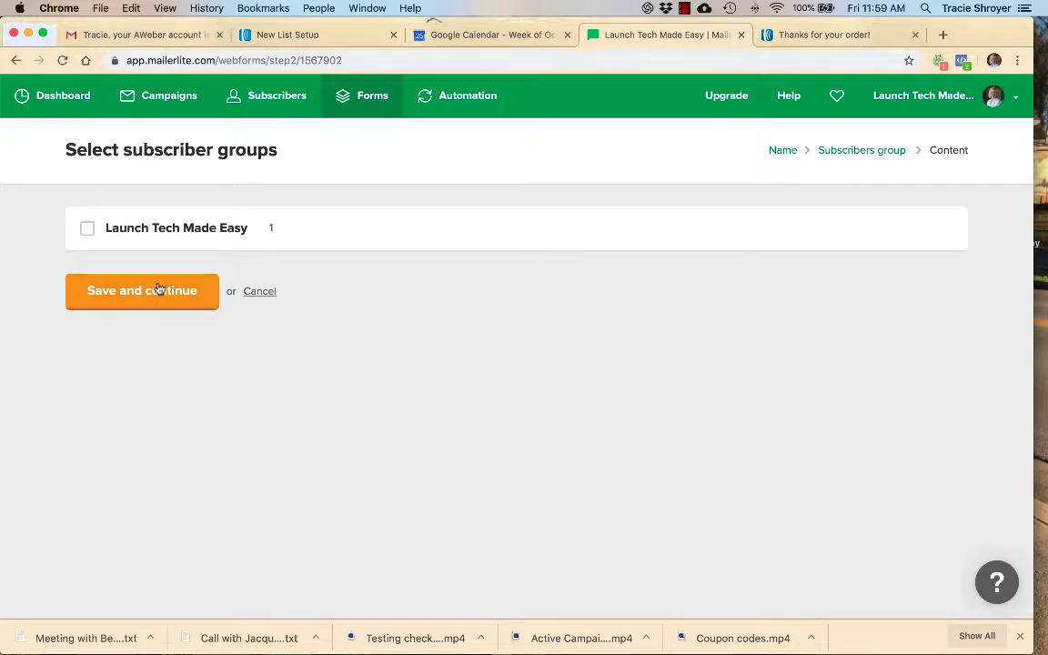
click(86, 229)
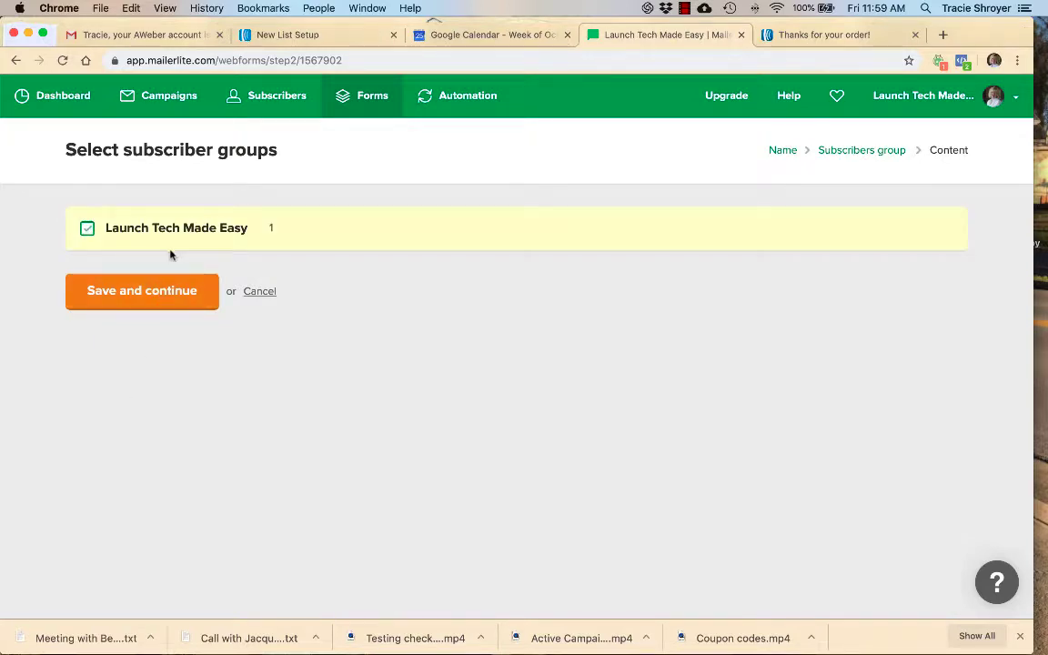
click(164, 303)
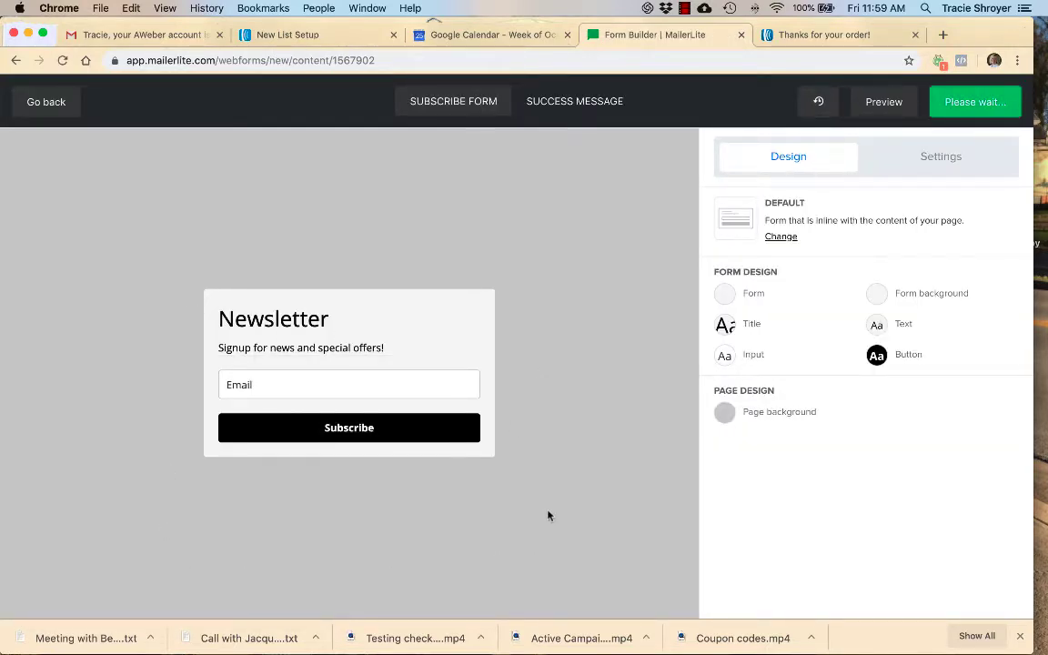
- Check the styling options for the form's title, including font color, size, weight, family and alignment
double_click(726, 329)
drag(726, 328, 610, 322)
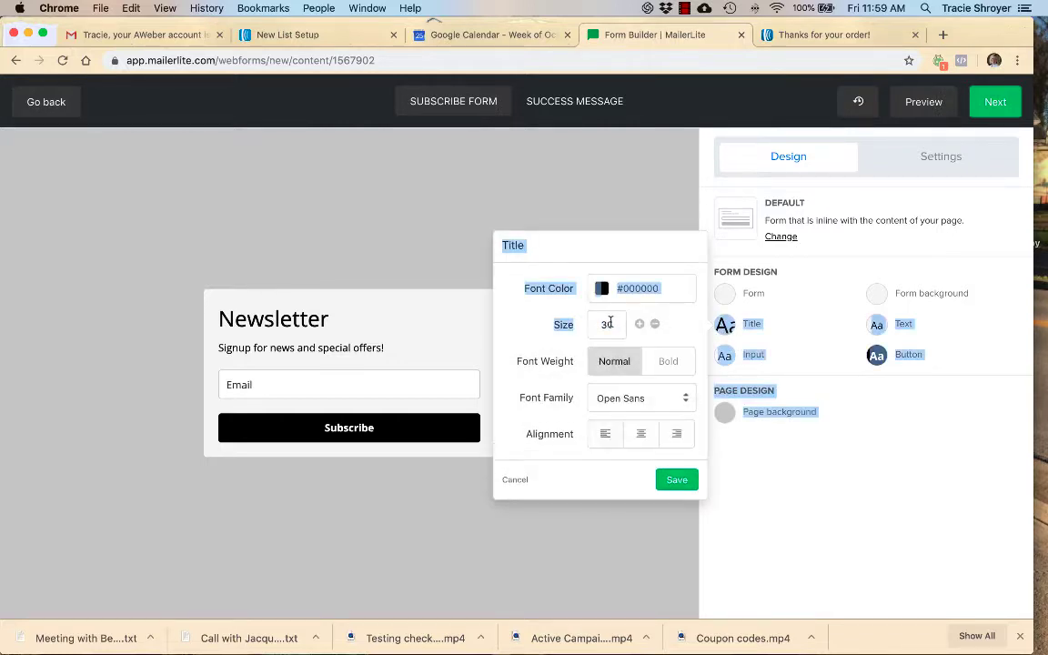
click(748, 325)
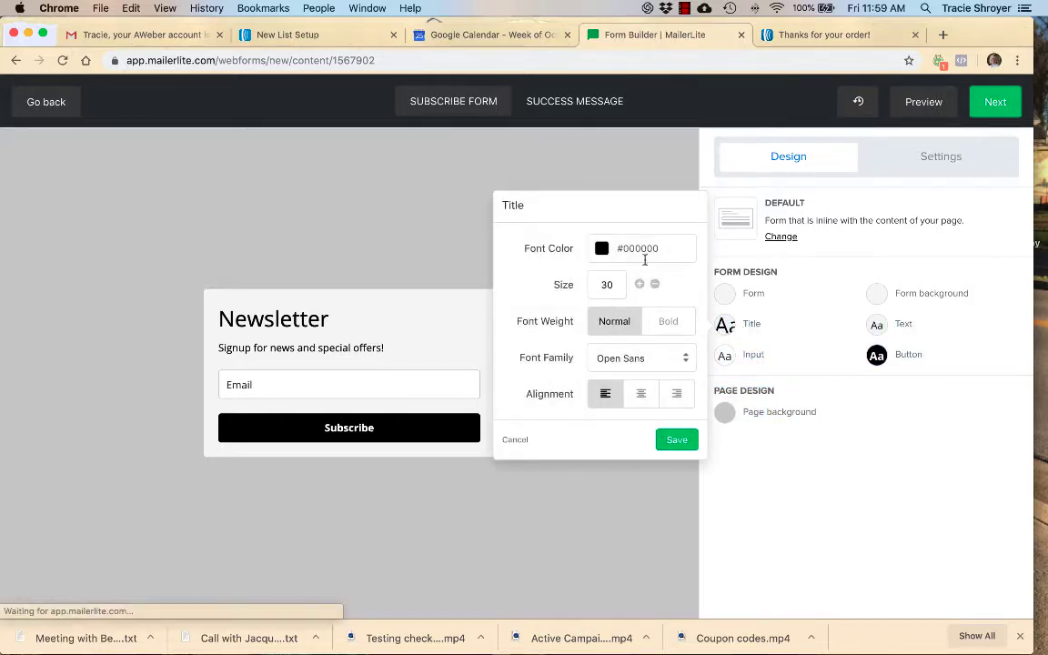
click(797, 530)
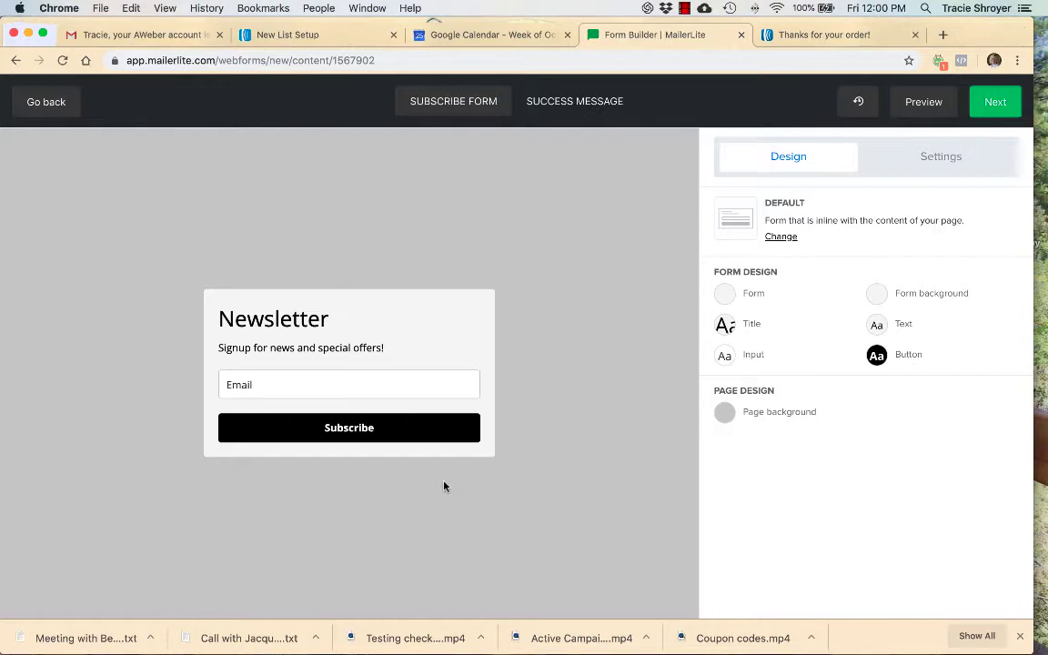
- Look over the form settings and try switching the confirmation checkbox option on and off
click(936, 162)
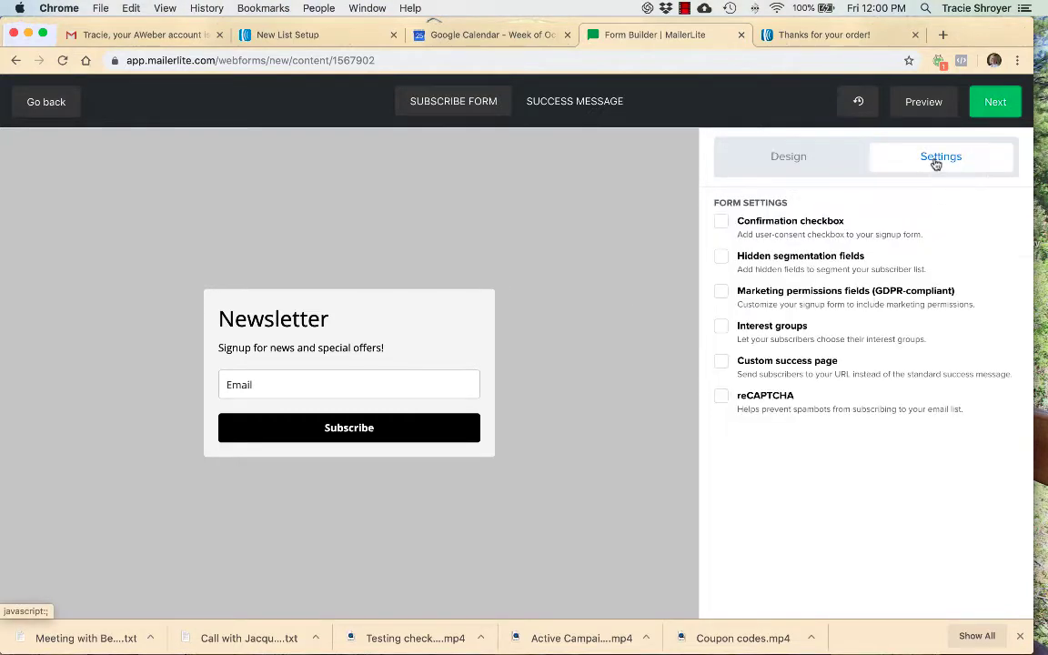
click(720, 223)
click(721, 224)
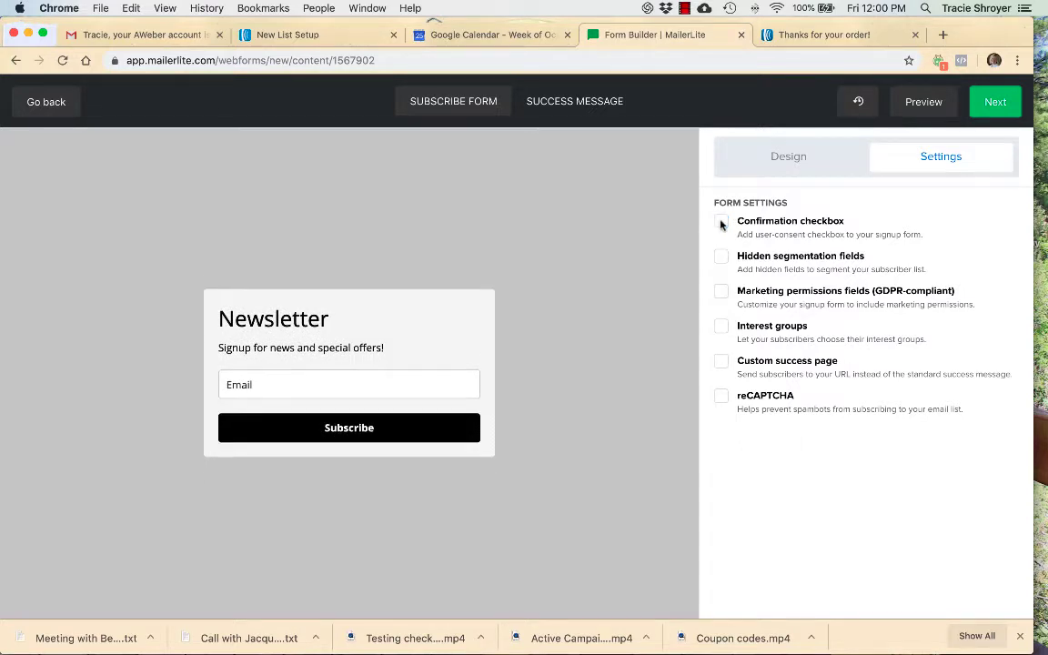
- Return to the form design and check the page background options, including the file manager for a background image
click(788, 158)
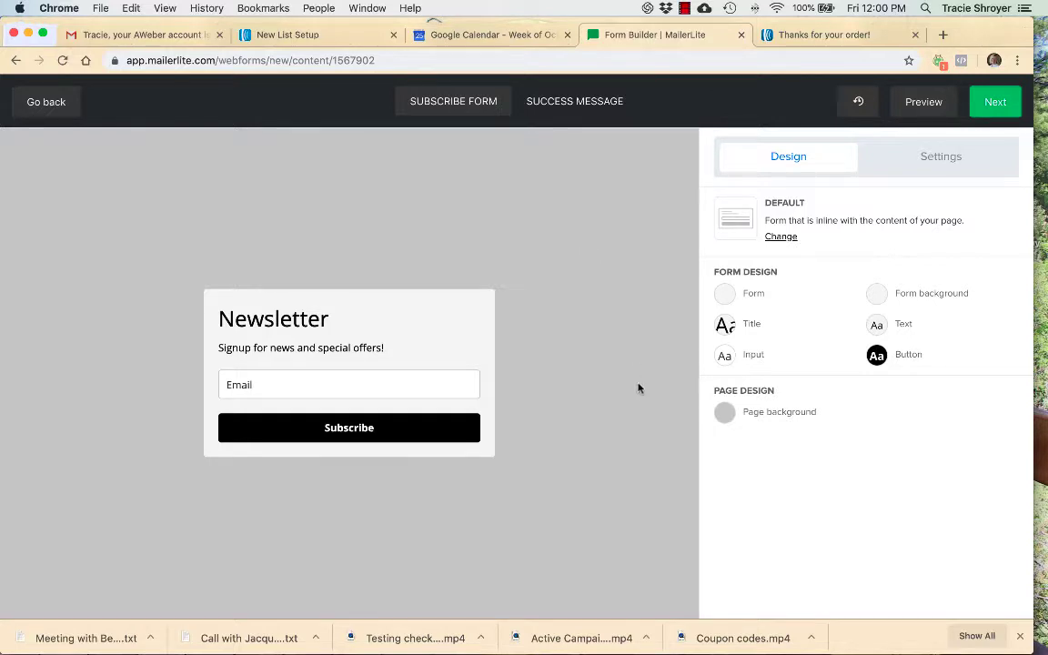
click(720, 413)
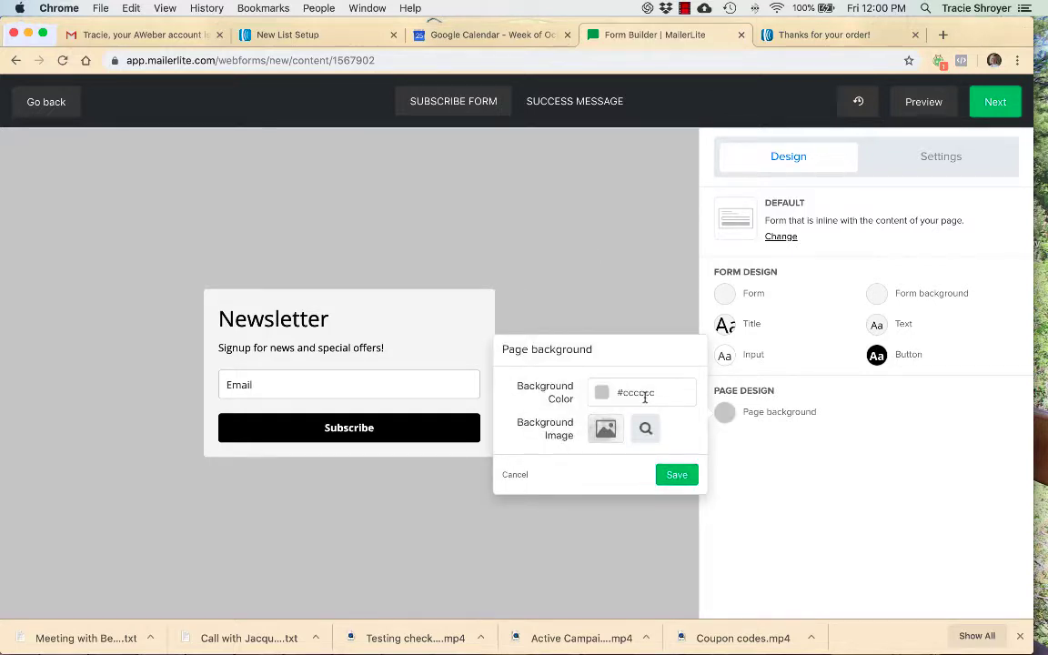
click(604, 429)
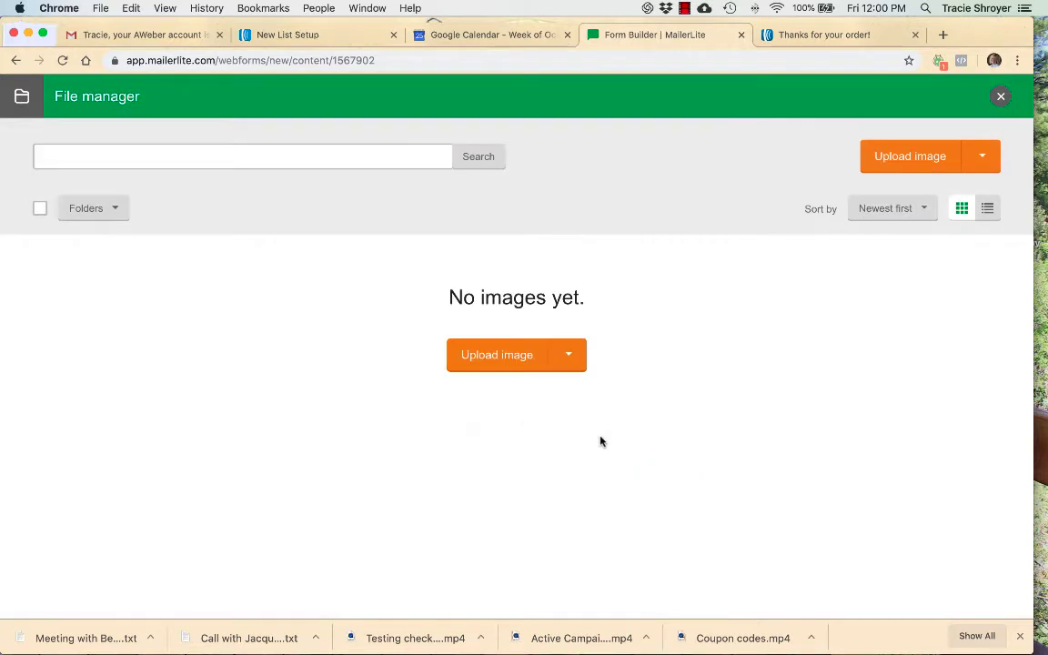
click(1000, 97)
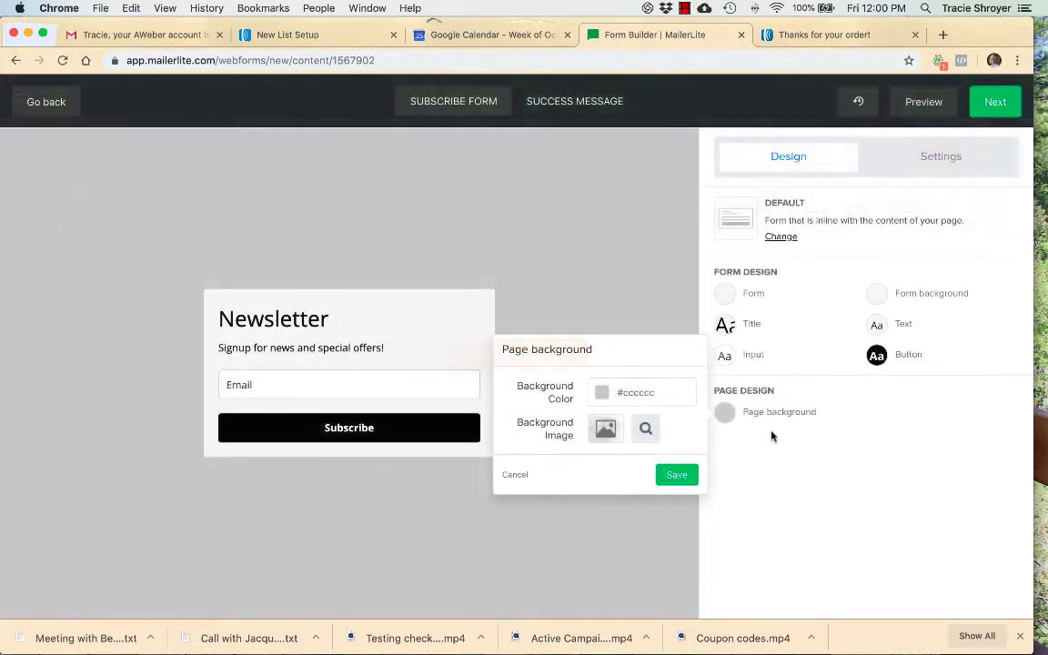
click(778, 487)
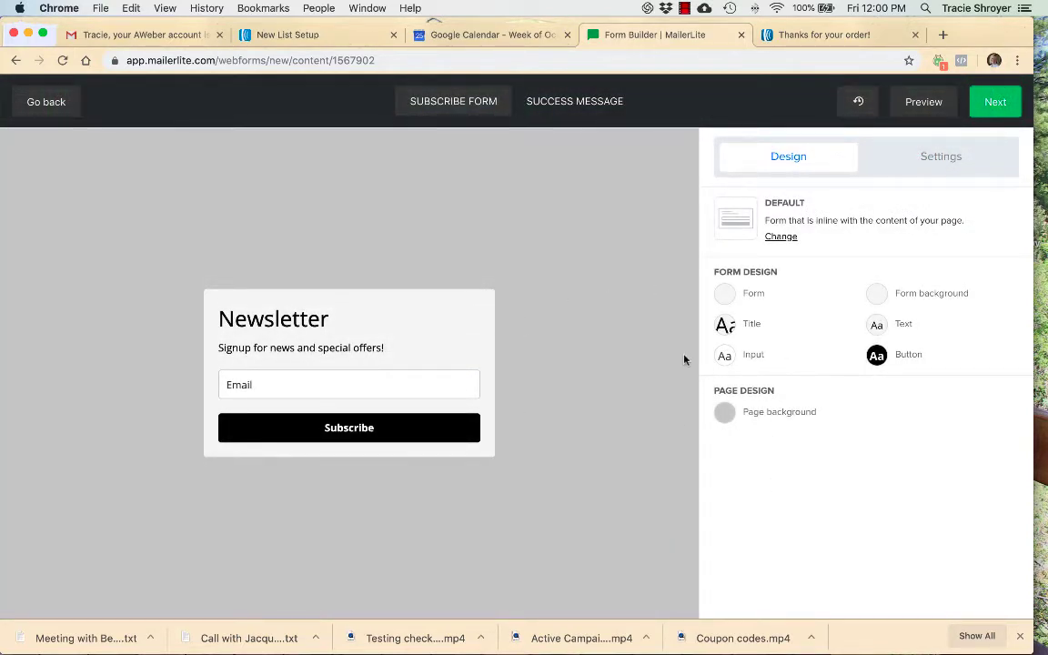
- Finish the form design and review the form's double opt-in setting, subscriber group, share URL and JavaScript embed code
click(1005, 102)
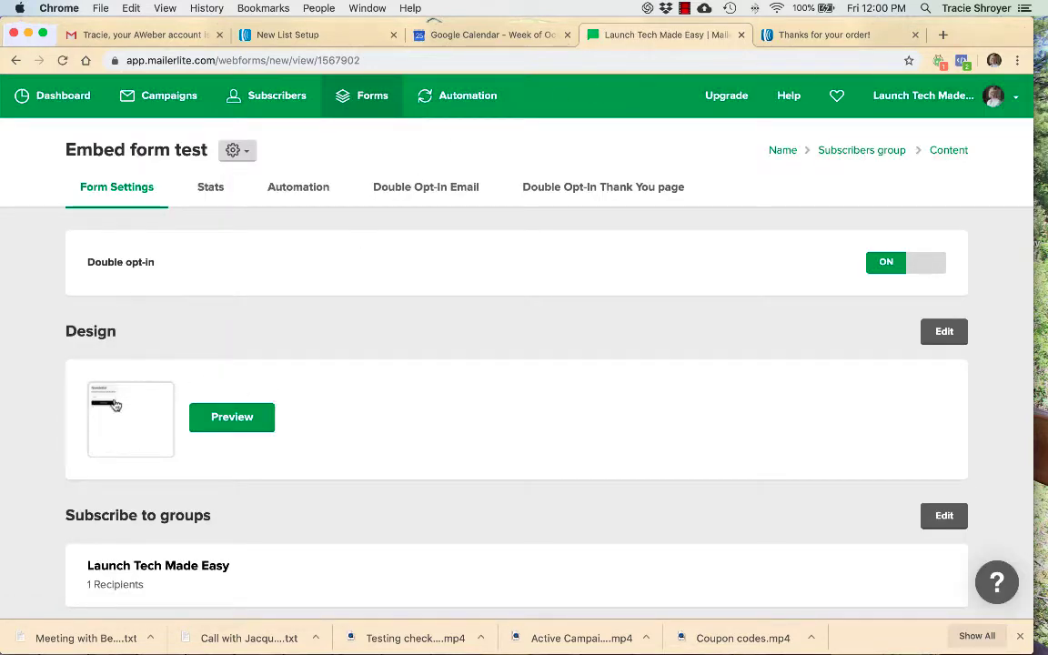
scroll(141, 416, down, 2)
scroll(143, 417, down, 4)
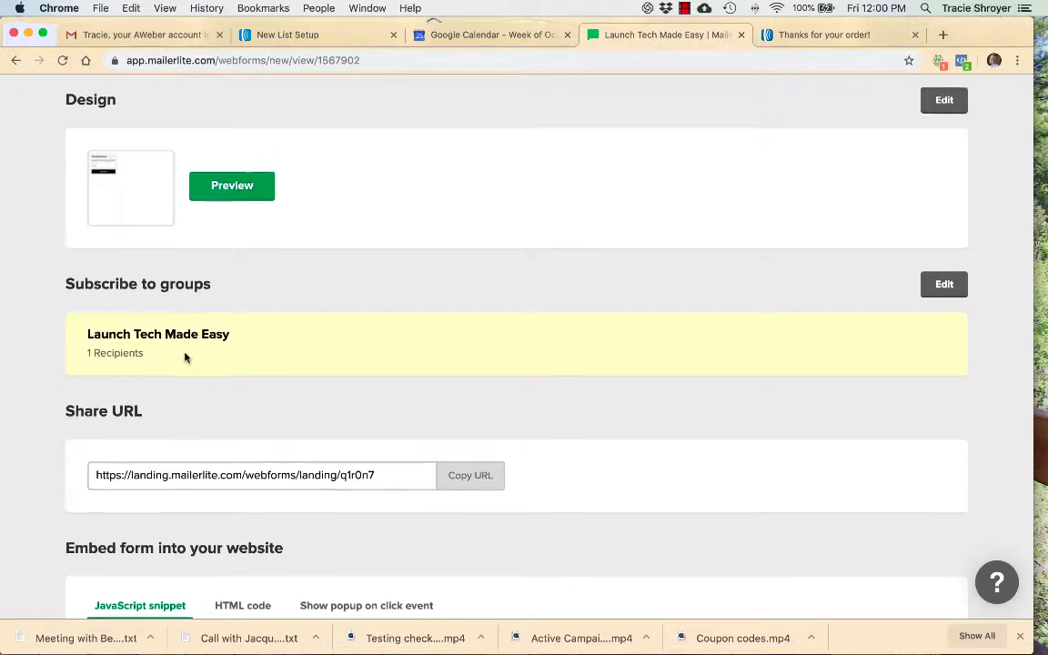
scroll(185, 356, down, 4)
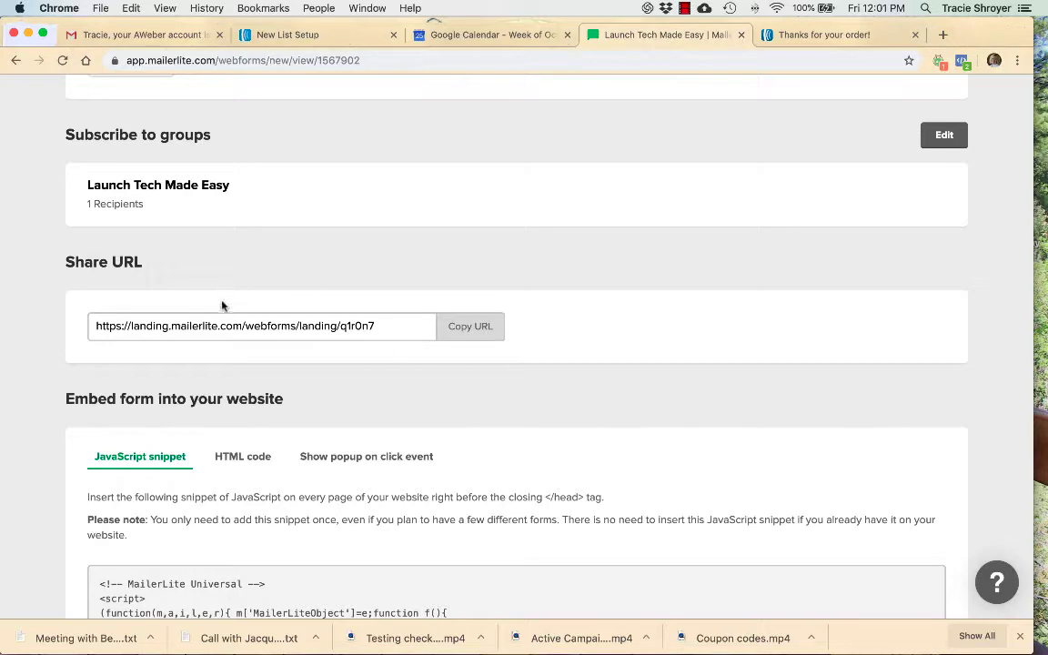
scroll(226, 306, down, 2)
scroll(56, 334, down, 3)
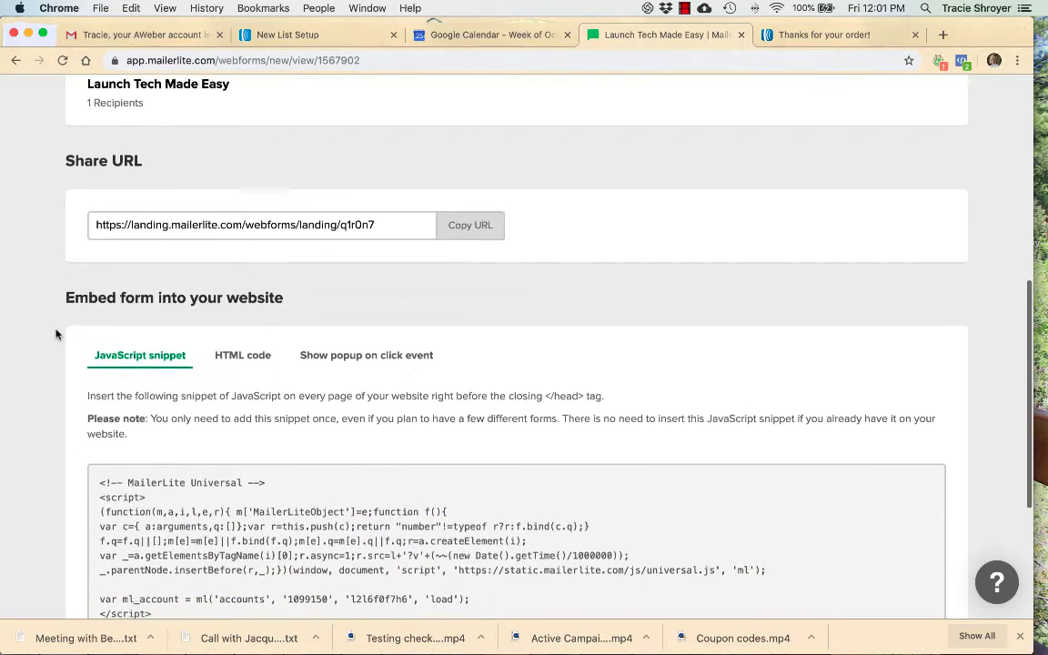
scroll(55, 335, down, 1)
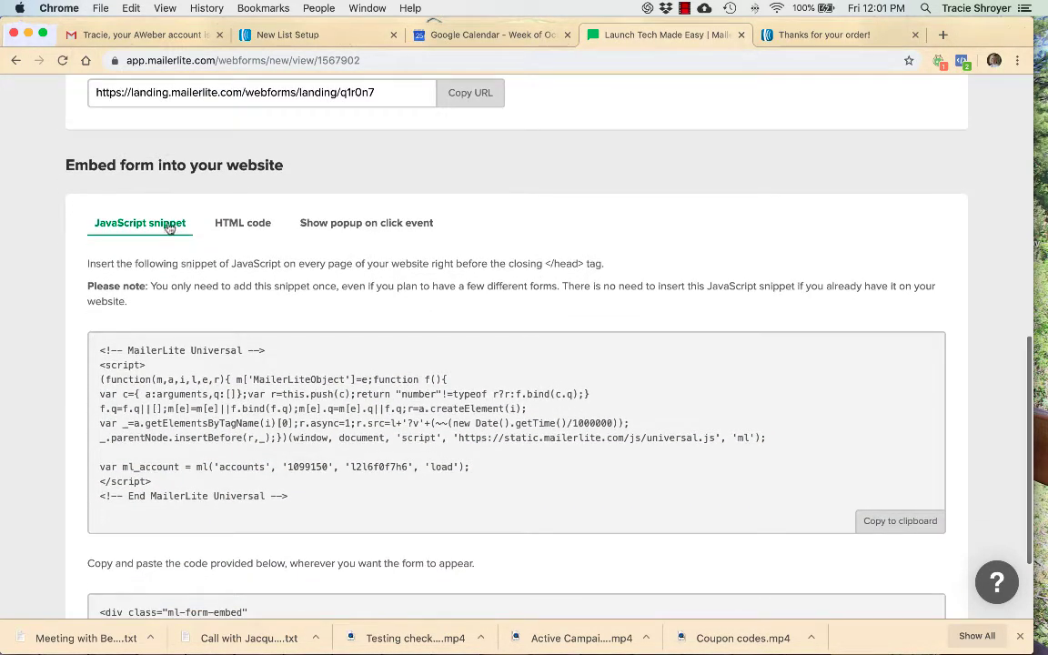
scroll(281, 234, down, 2)
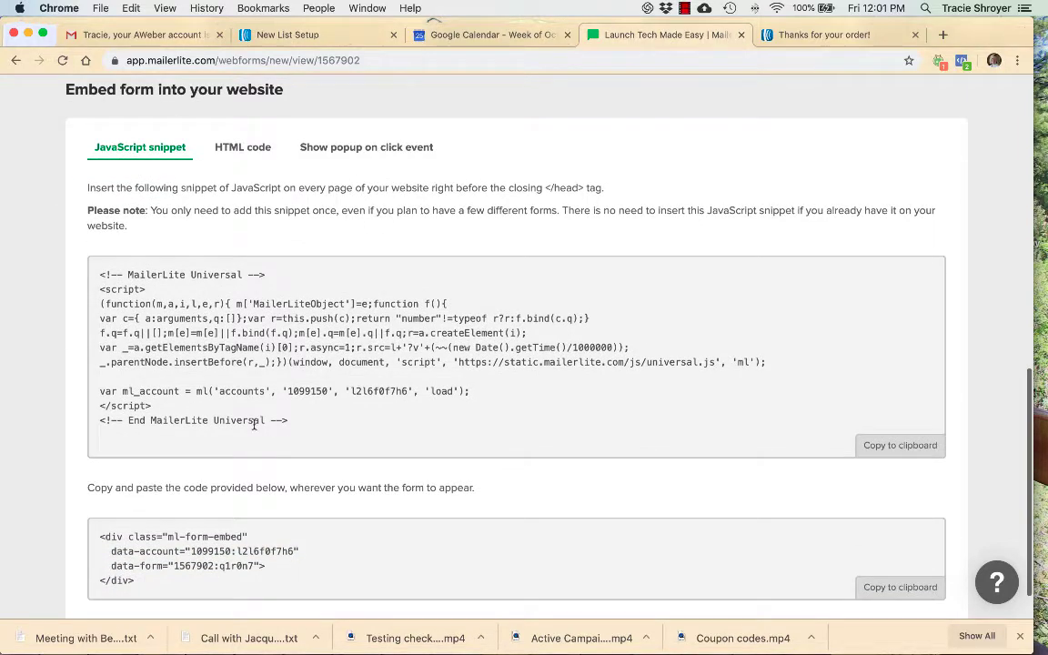
scroll(342, 449, down, 2)
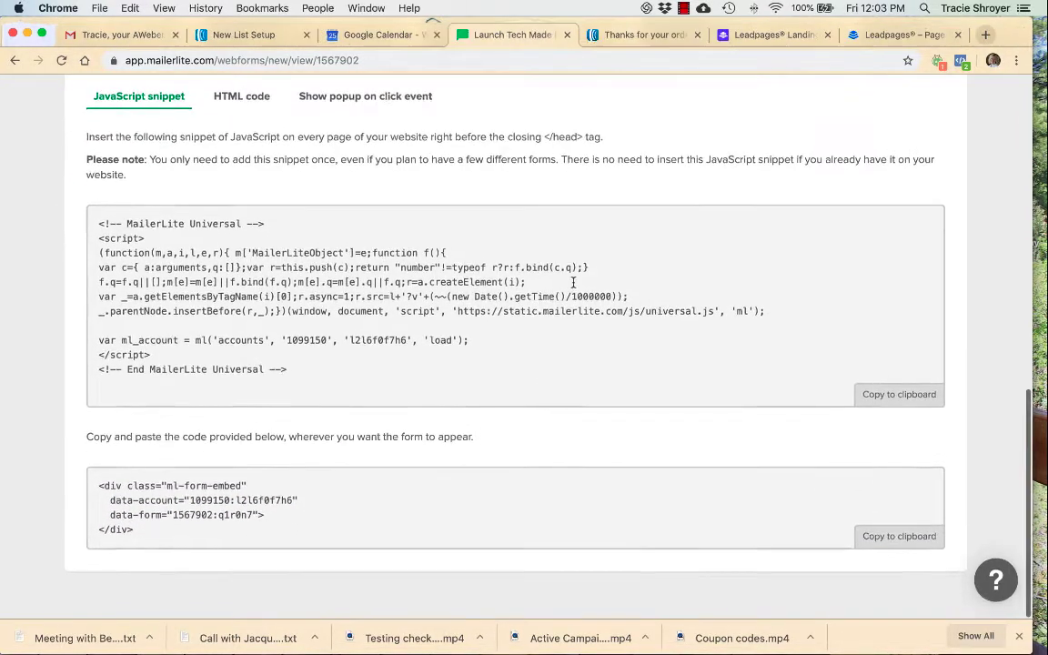
- Open the form's double opt-in email and examine its subject, sender and confirmation message
scroll(573, 282, up, 3)
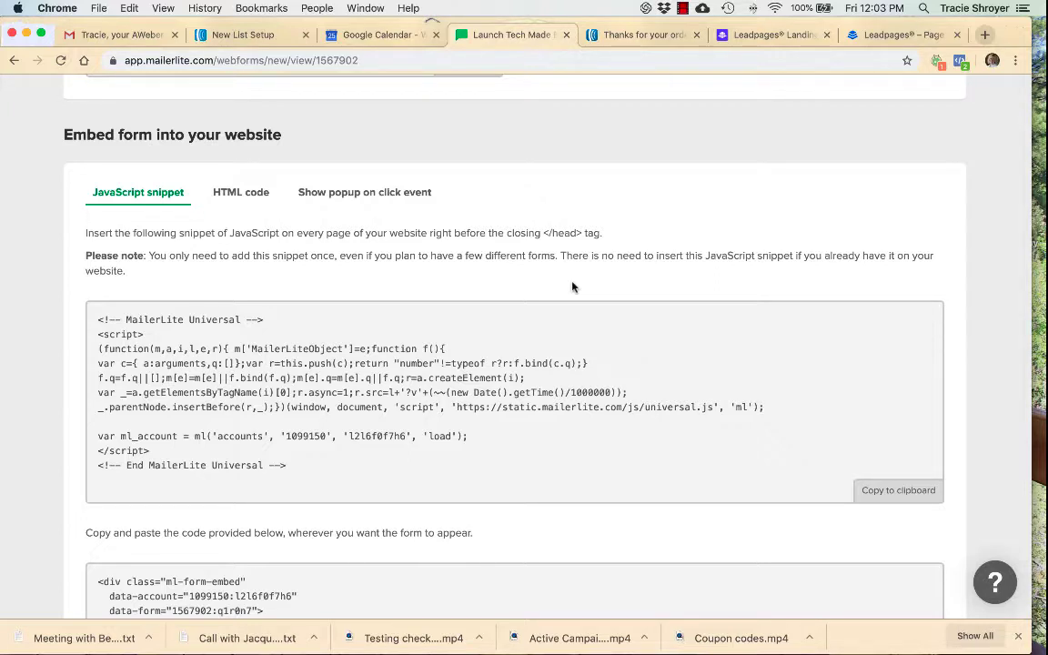
scroll(572, 287, up, 10)
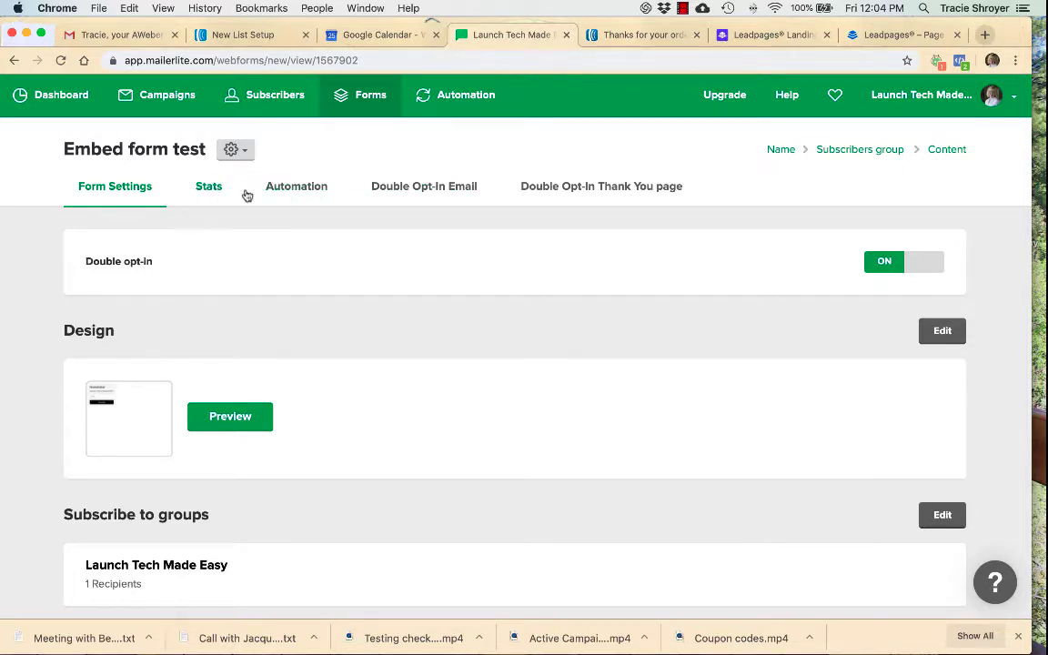
click(251, 153)
click(415, 192)
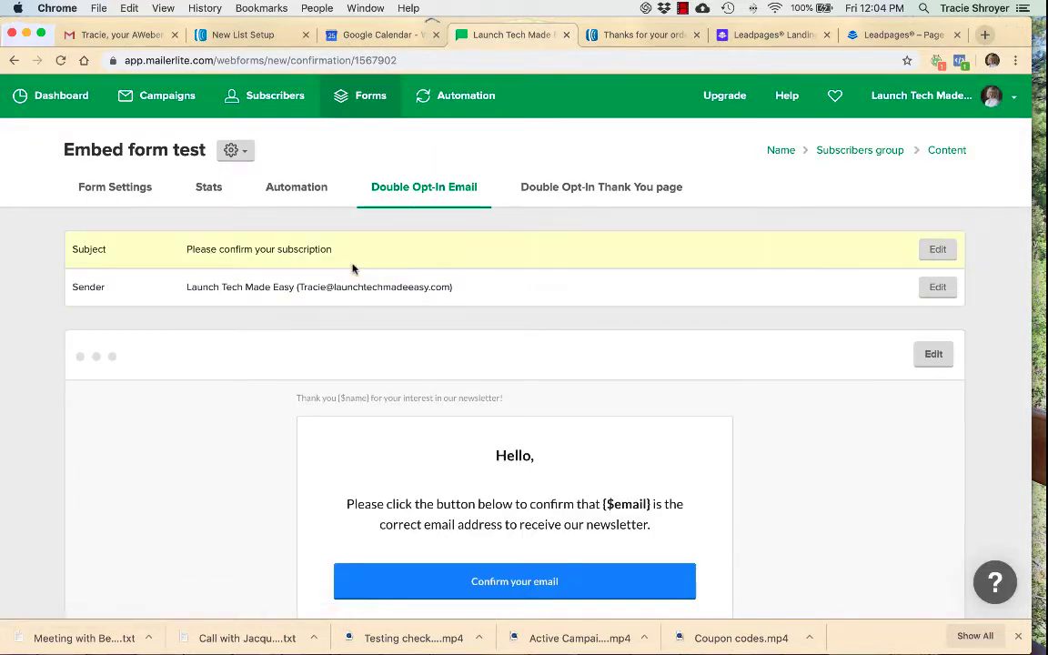
scroll(319, 277, down, 1)
scroll(319, 286, down, 5)
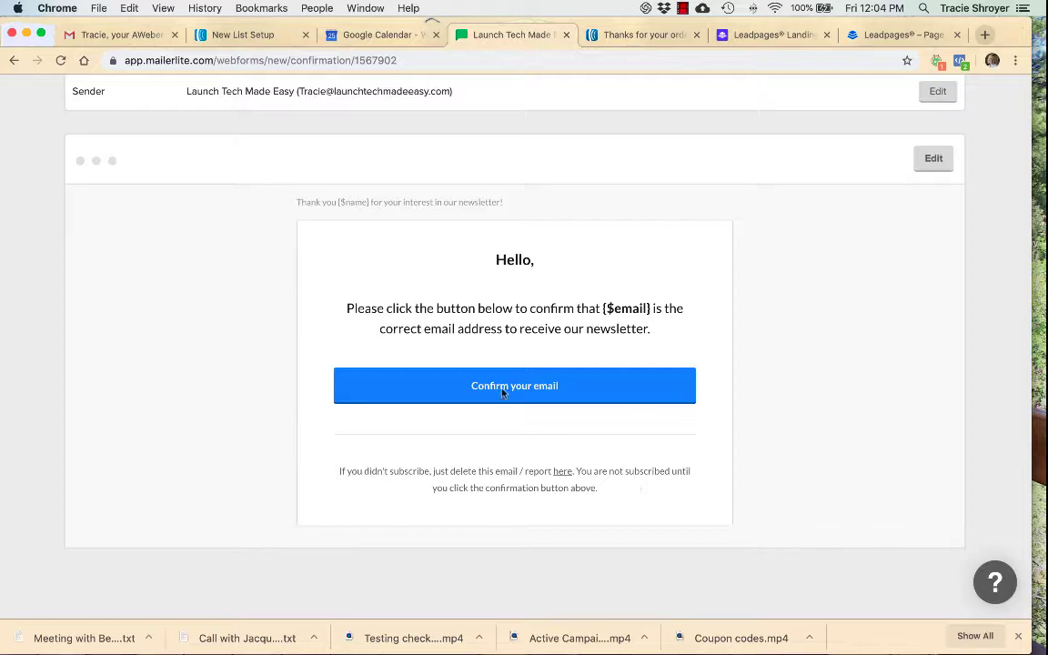
scroll(651, 378, up, 5)
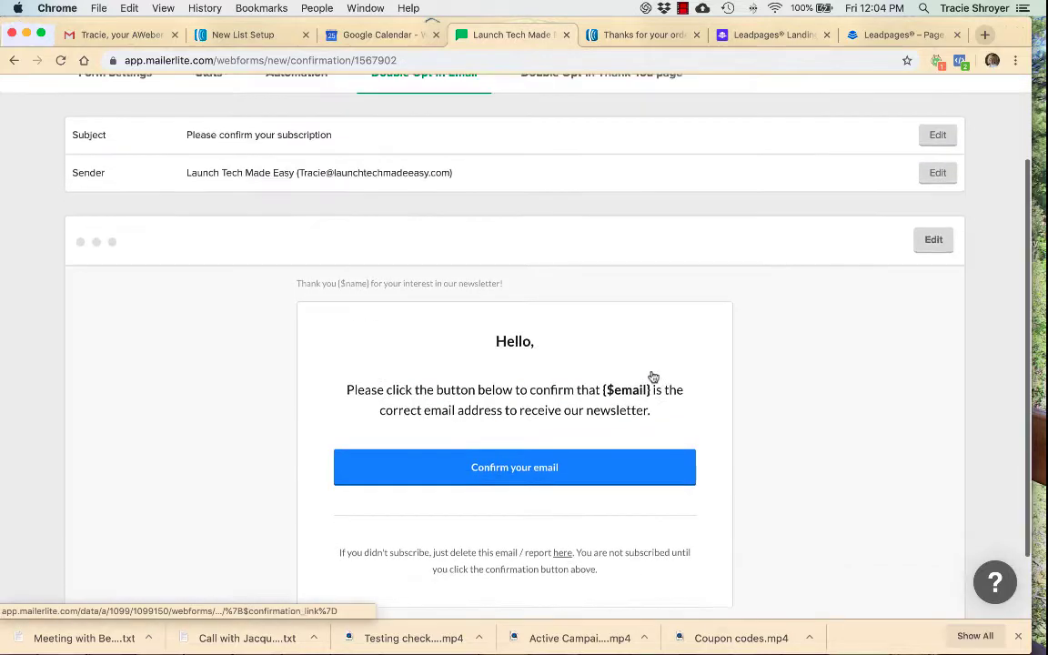
scroll(651, 376, down, 3)
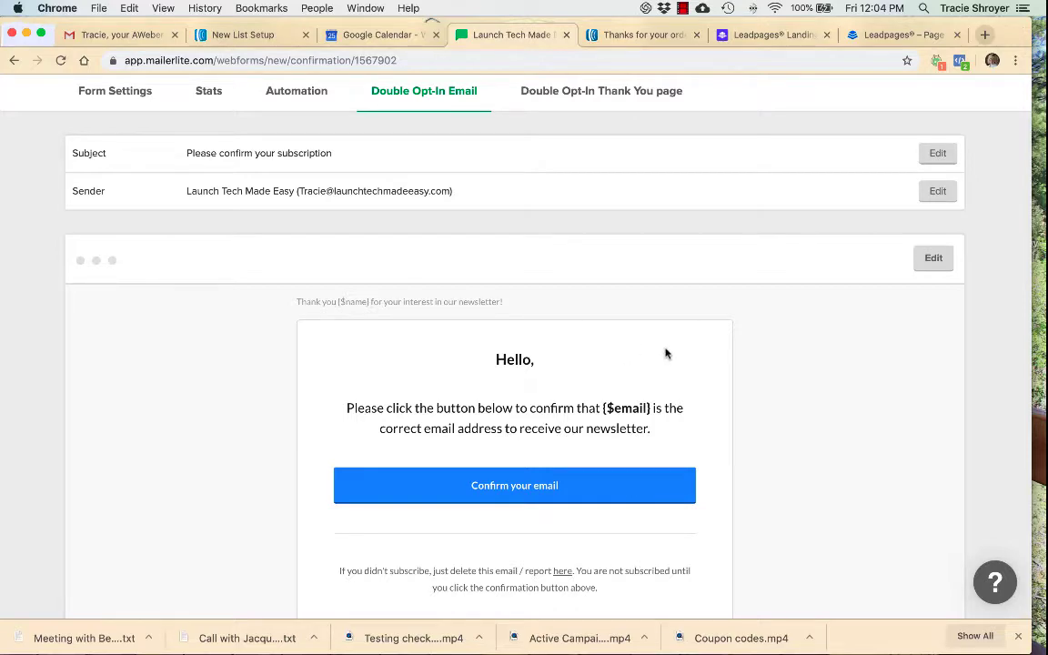
- Open the embedded form's double opt-in thank you page and review its message
scroll(665, 353, up, 3)
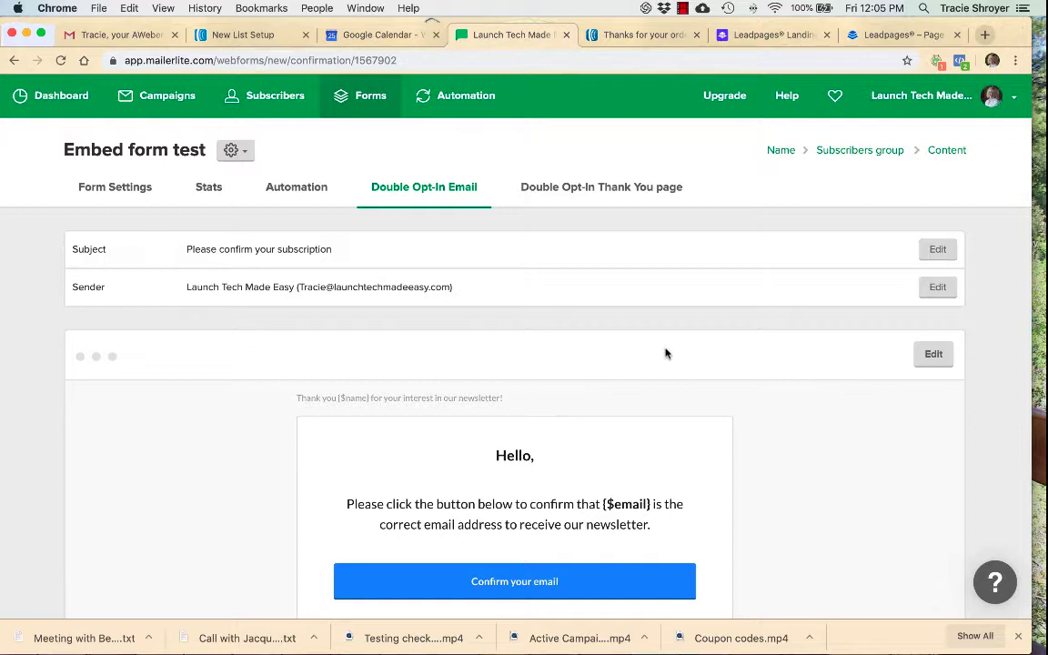
click(601, 190)
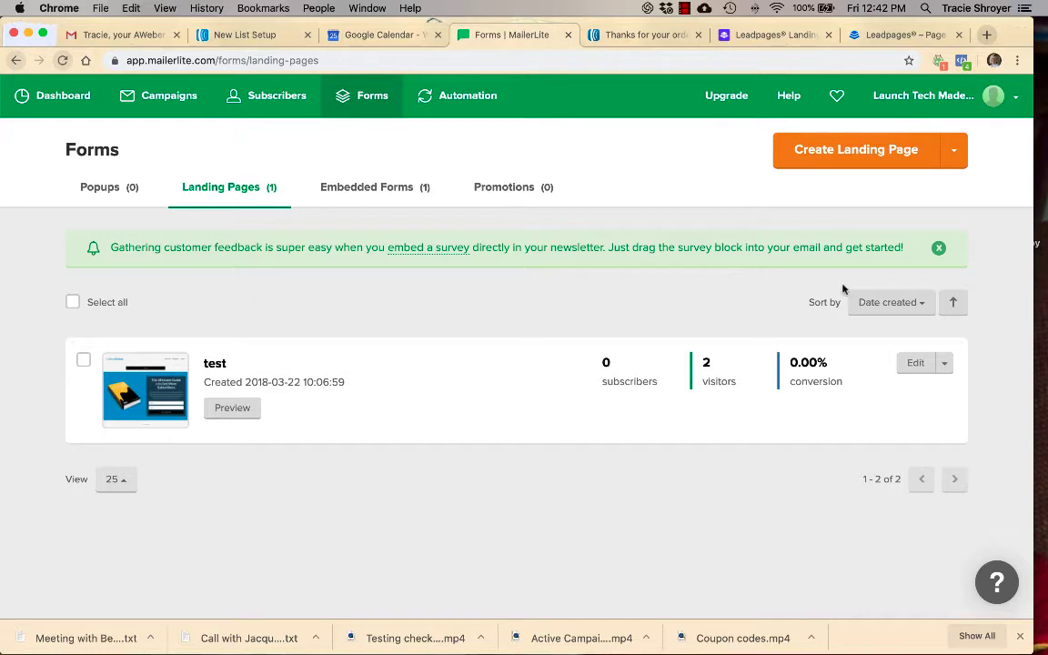
- Create a new landing page named "test landing page" and assign it to the Launch Tech Made Easy subscriber group
click(864, 150)
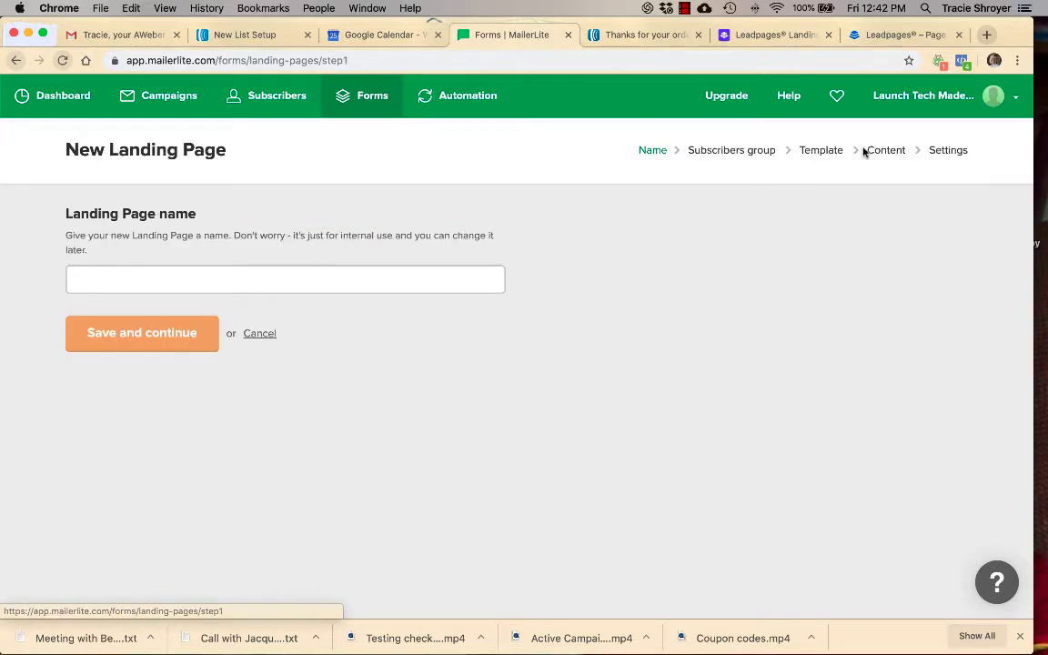
click(297, 277)
text(t)
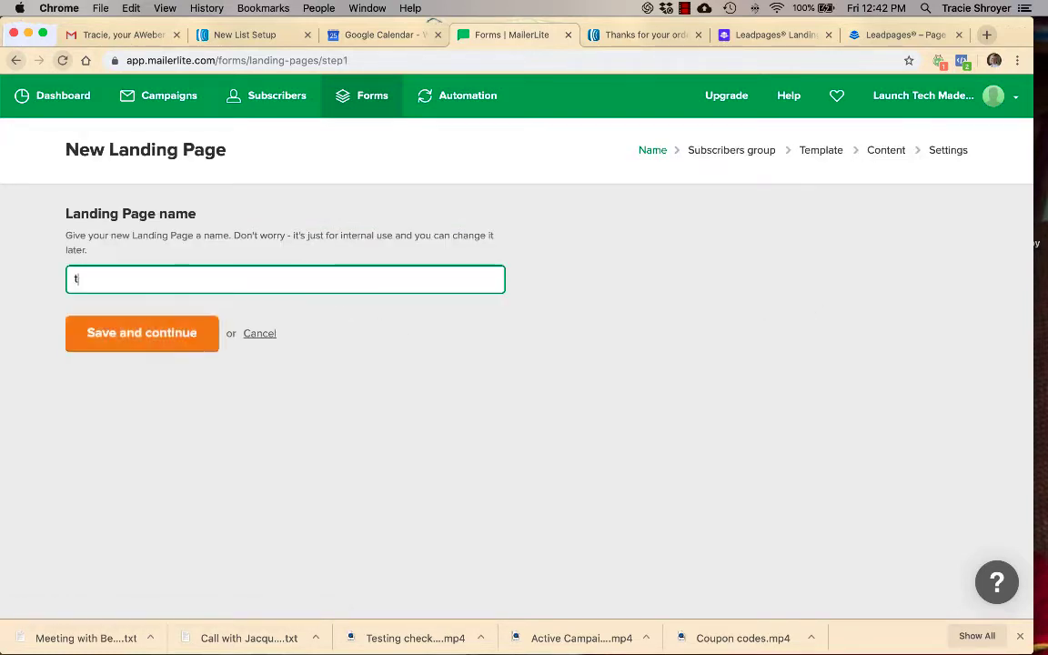
text(est landing pge)
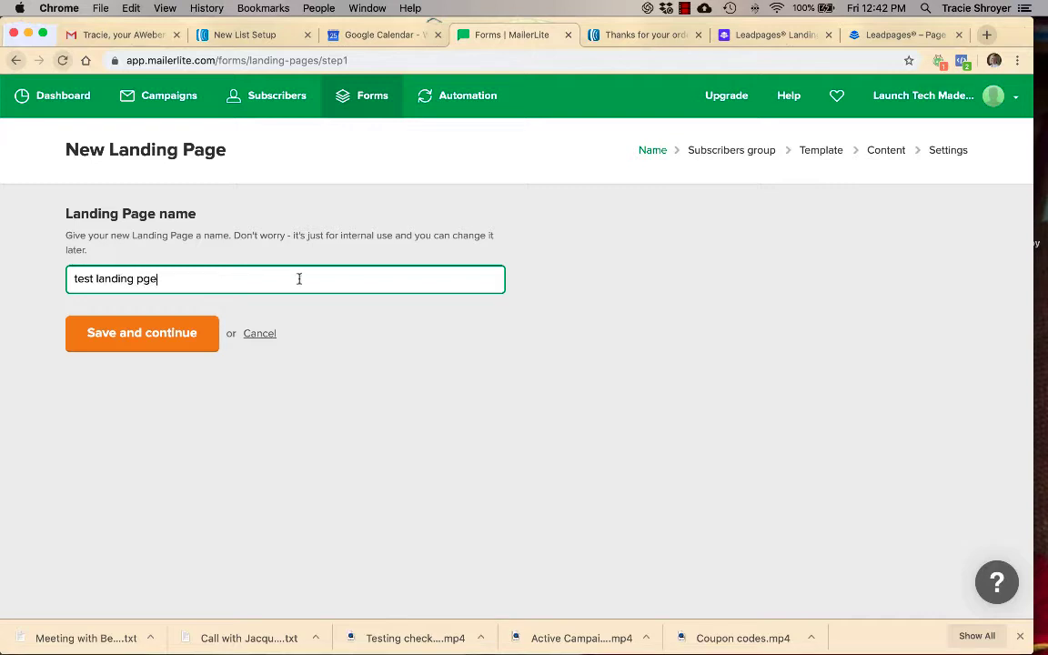
key(BackSpace)
key(BackSpace)
key(BackSpace)
text(a)
key(BackSpace)
text(page)
click(177, 338)
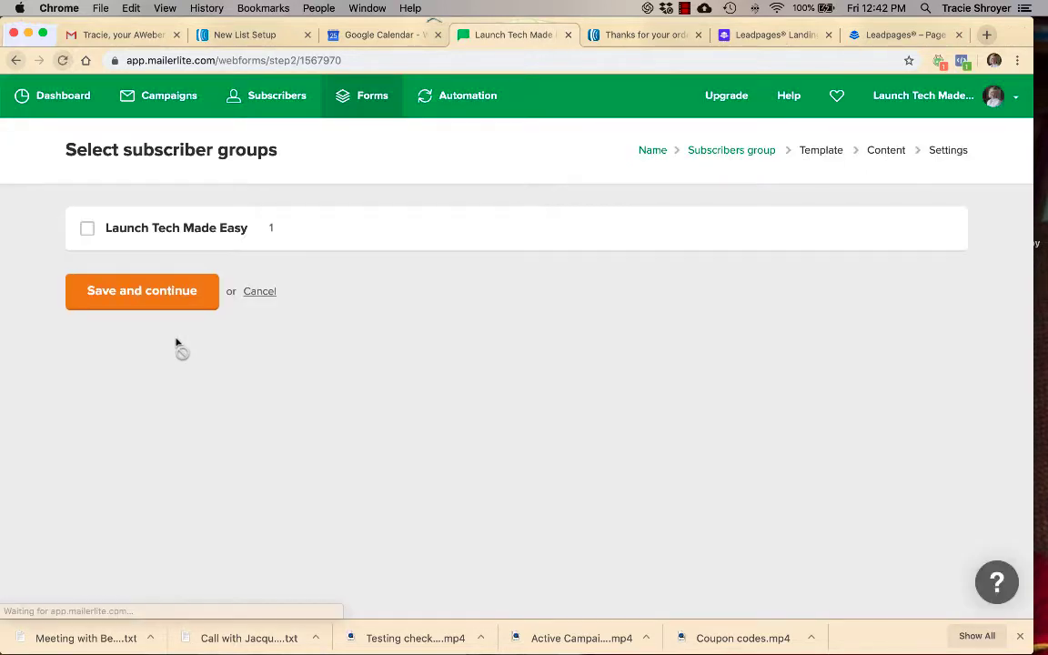
click(87, 229)
click(122, 301)
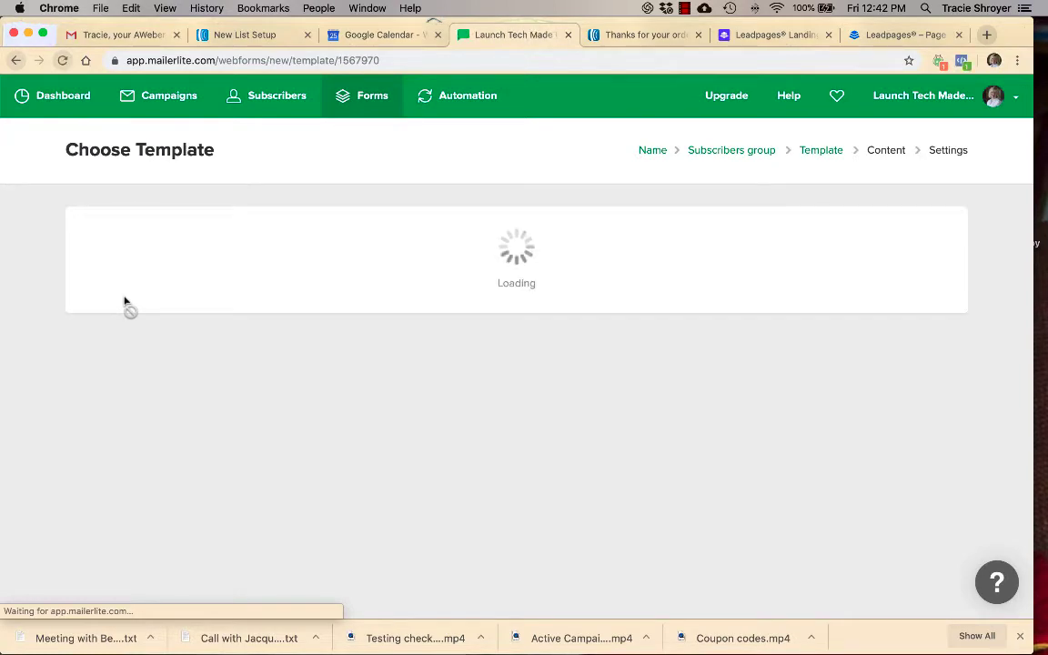
- Browse the available landing page templates, from Ebook and Ecourse to Lead Generation and Product
scroll(125, 301, down, 5)
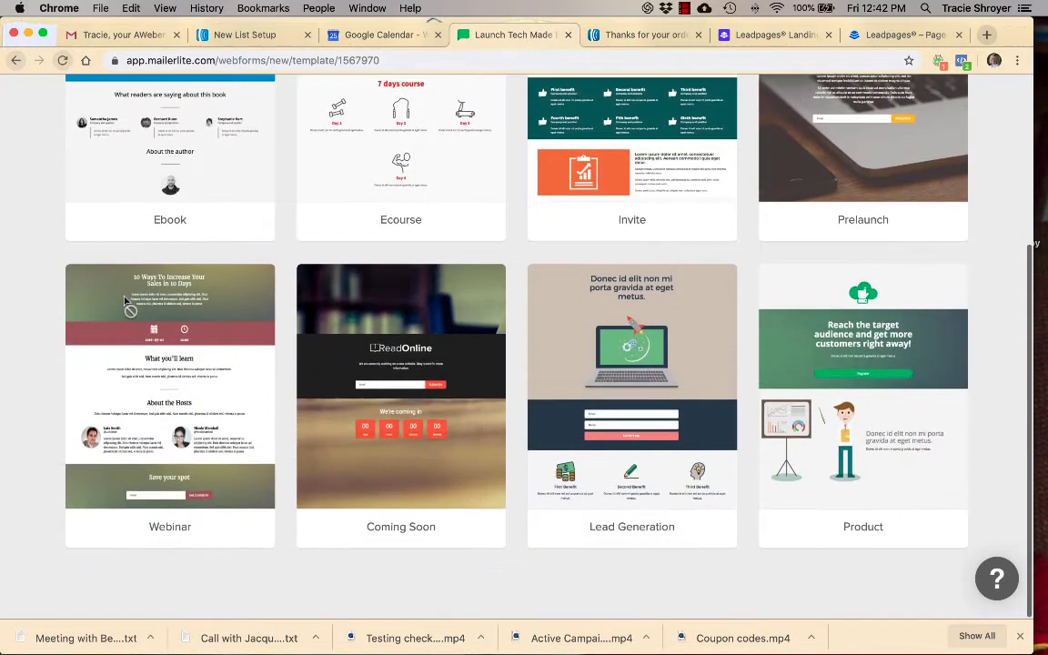
scroll(124, 301, up, 3)
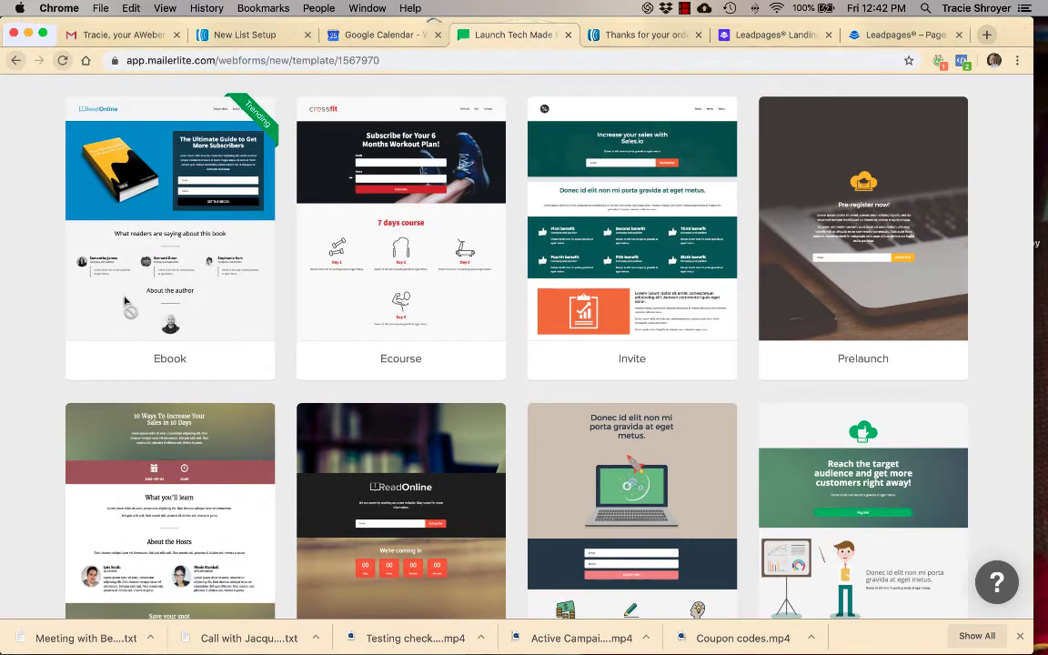
scroll(125, 301, down, 1)
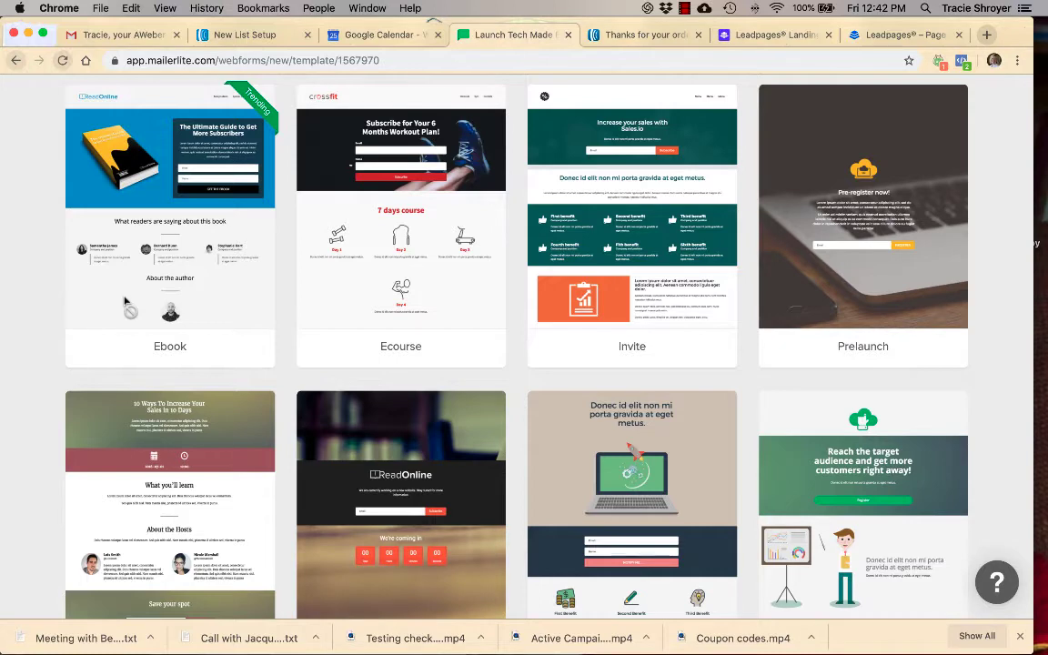
scroll(124, 301, down, 2)
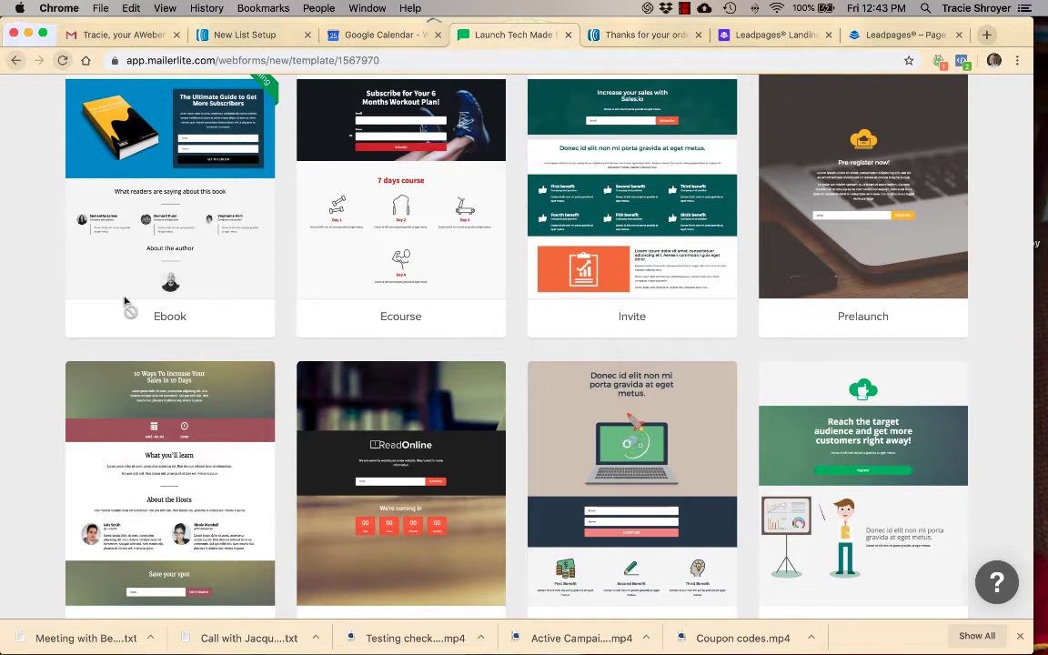
mouse_move(541, 162)
scroll(508, 352, down, 2)
scroll(508, 351, up, 5)
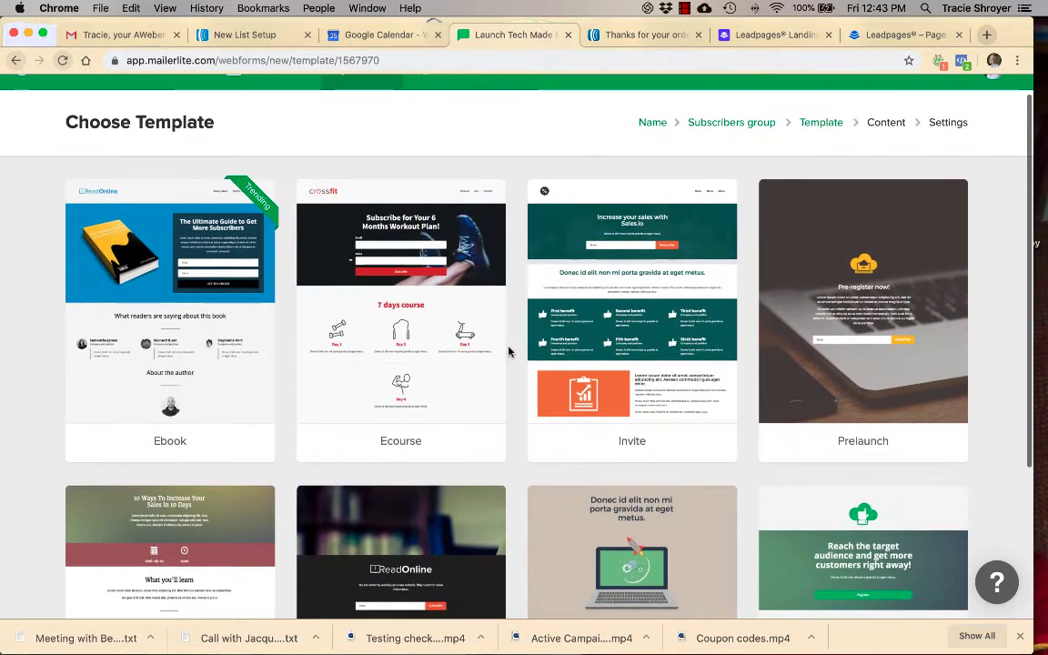
mouse_move(484, 276)
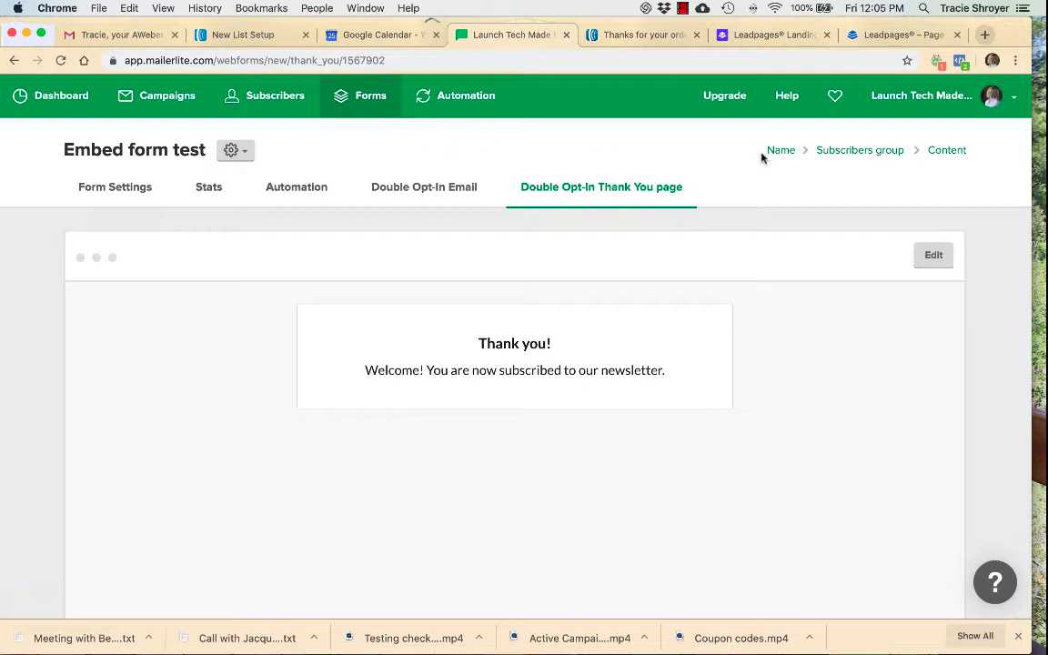
- Check the automation workflows overview, and review the account dashboard's subscriber, plan, growth, automation and form summaries
click(78, 105)
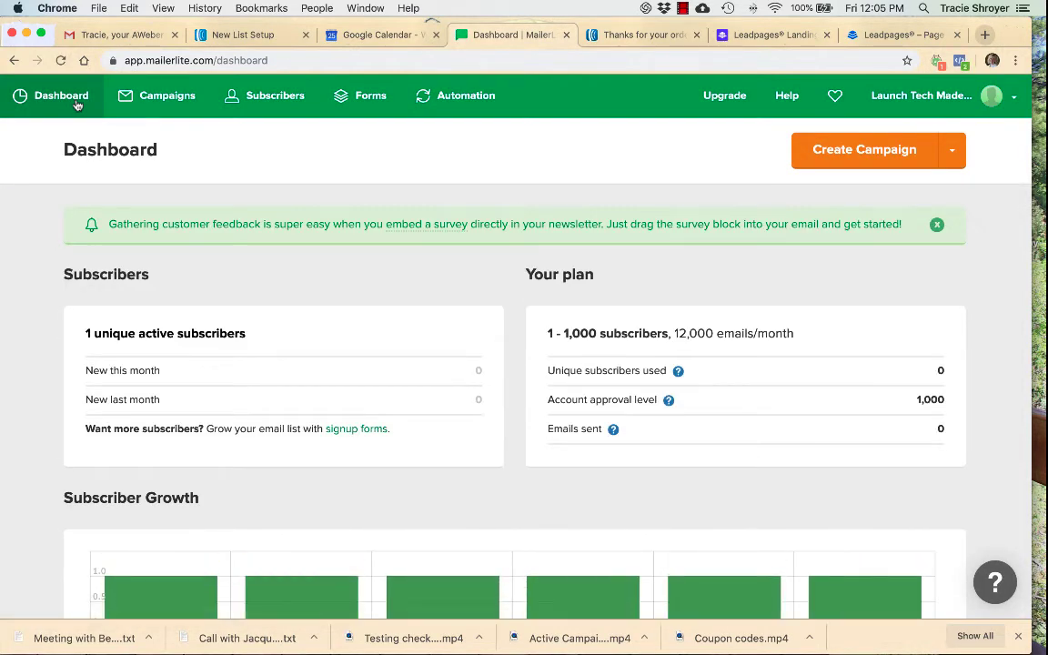
click(448, 108)
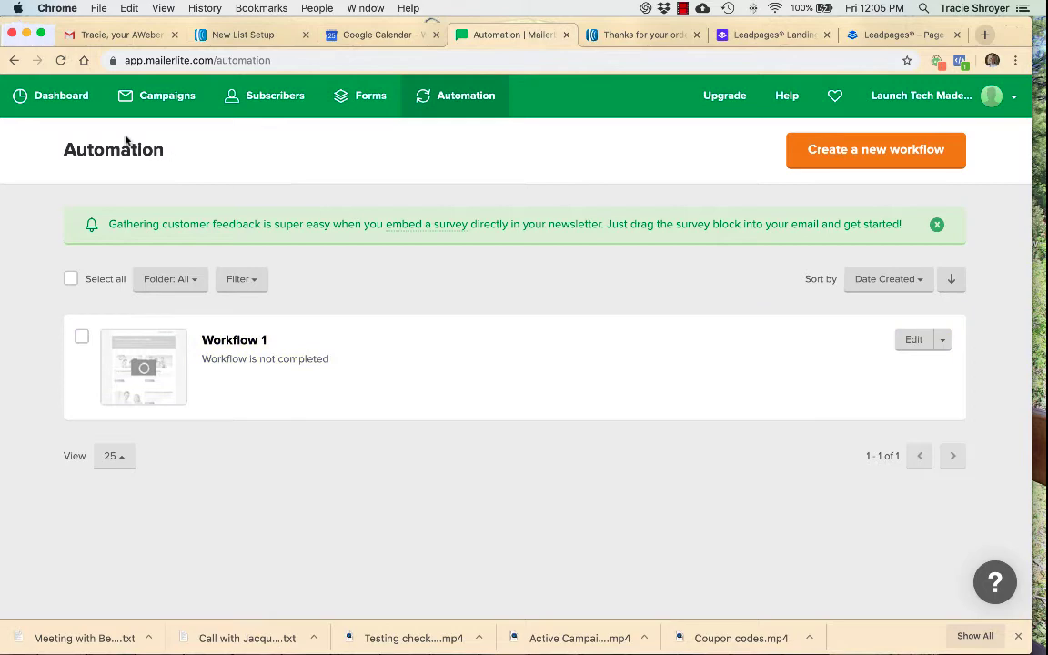
click(80, 101)
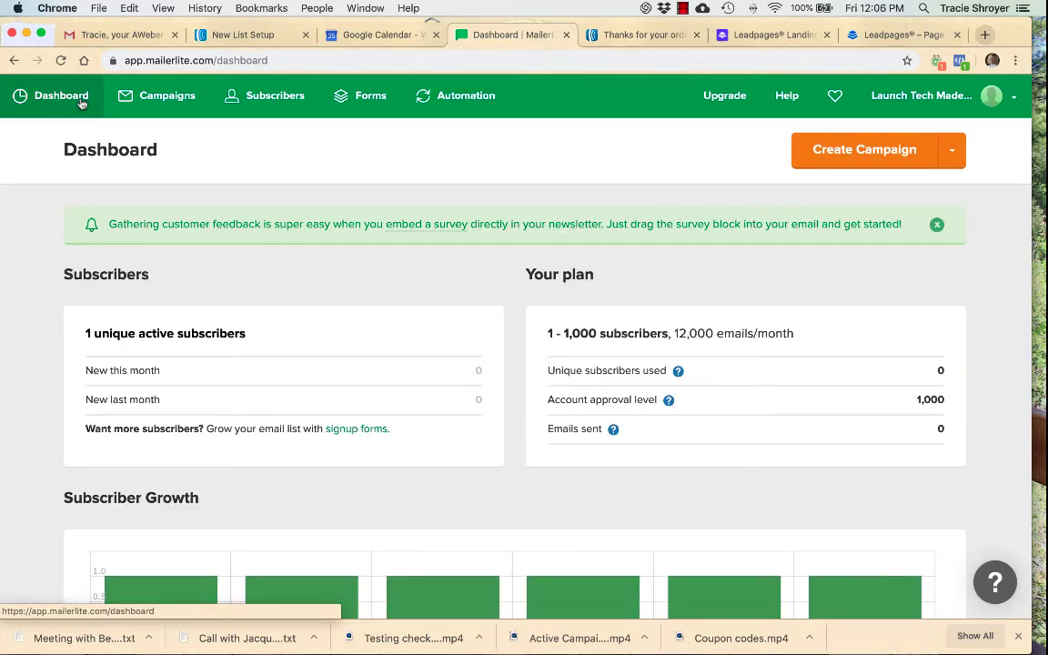
scroll(81, 103, down, 4)
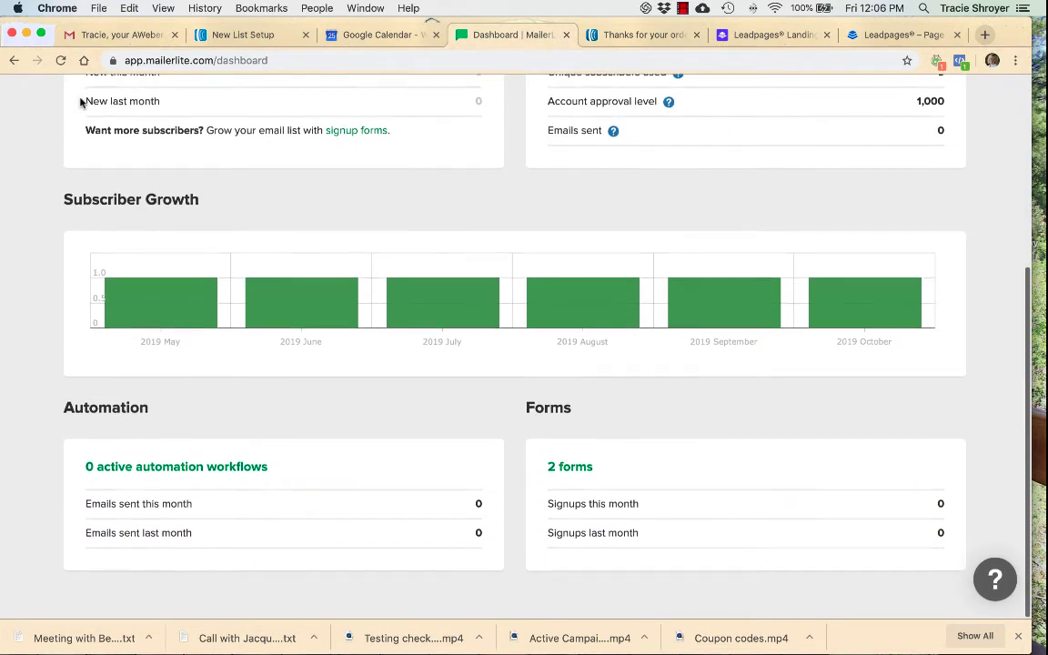
scroll(81, 102, up, 5)
scroll(81, 103, up, 1)
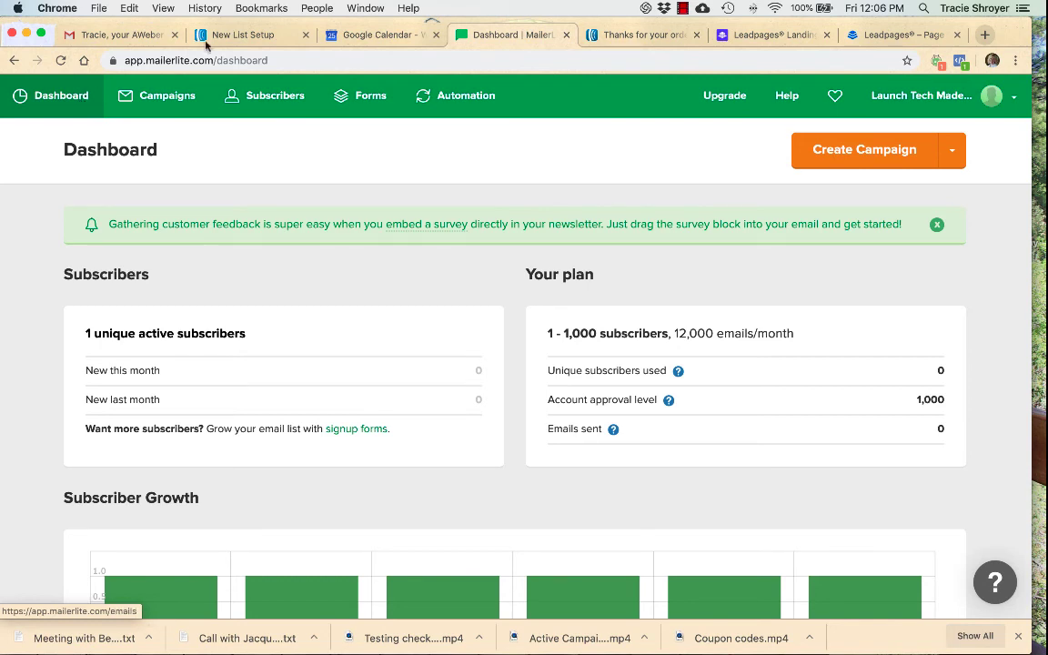
click(682, 8)
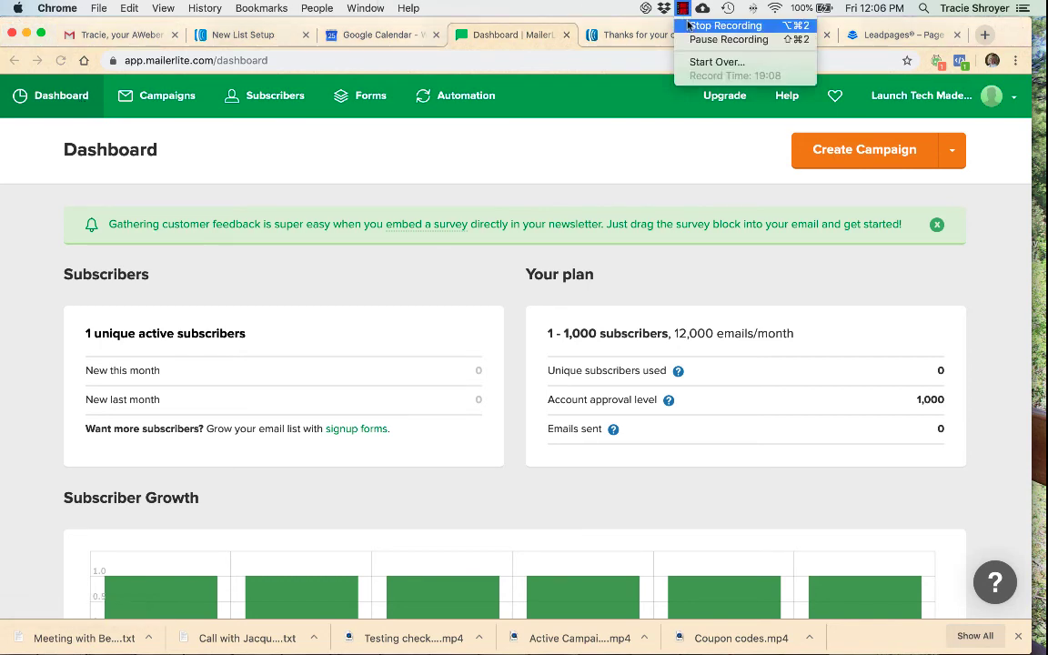